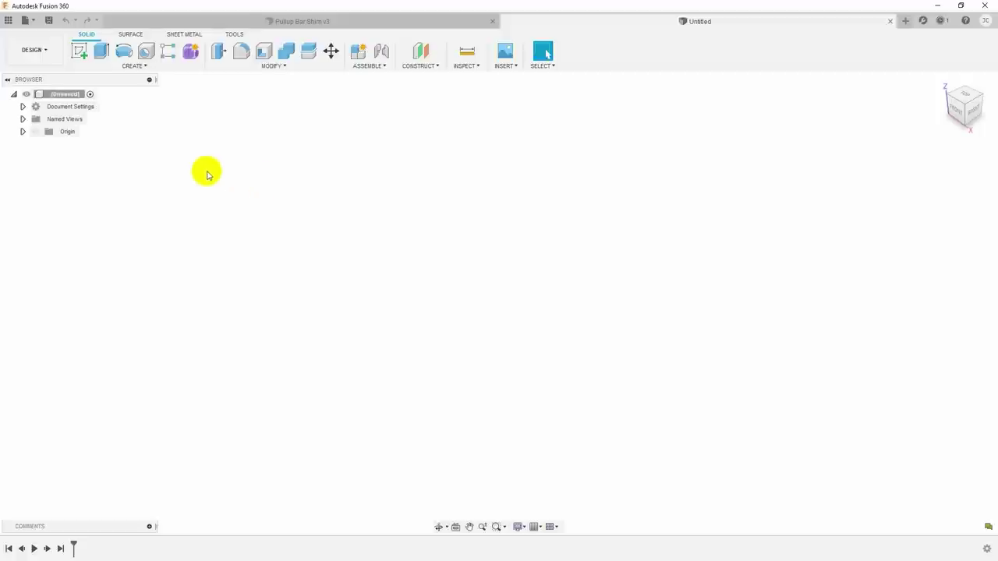
Start a sketch on the YZ plane and draw a closed four-sided wedge profile about 2.2 in long, starting at the origin.
click(79, 52)
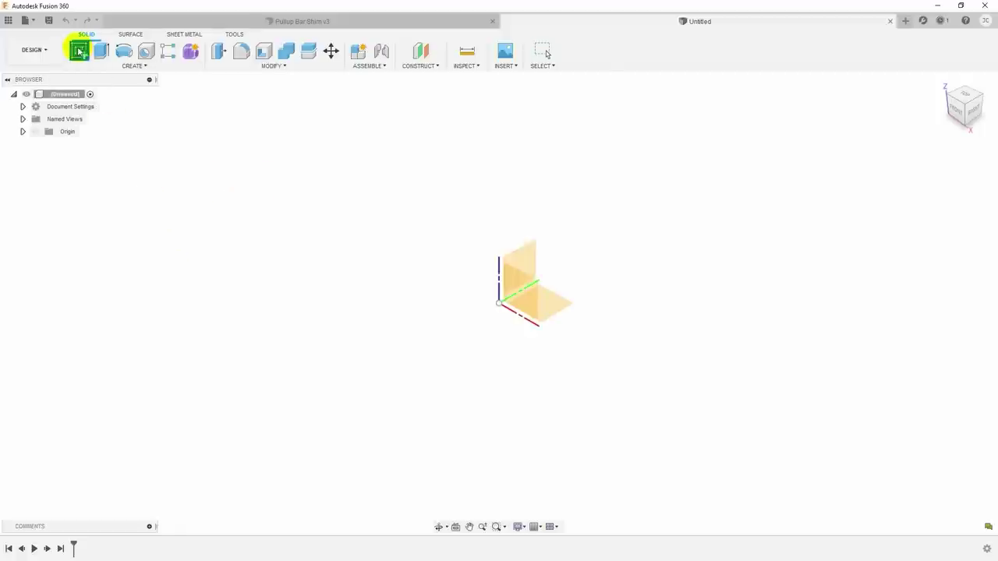
click(526, 264)
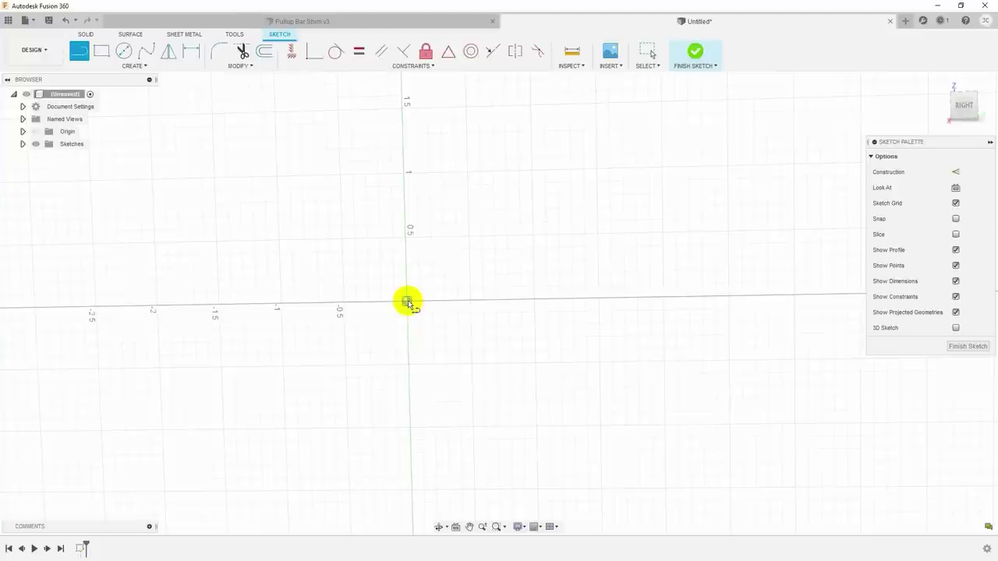
click(407, 302)
click(691, 279)
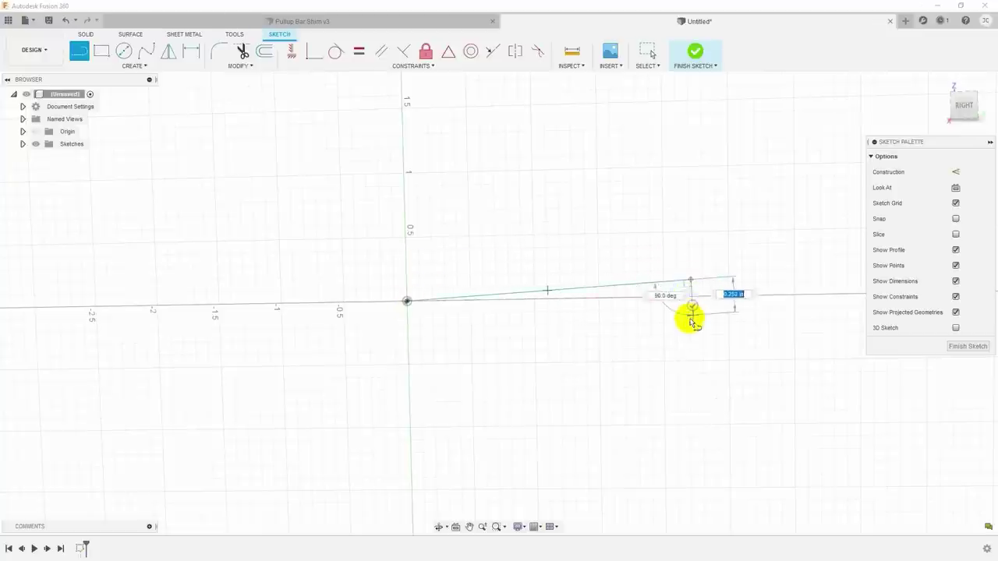
click(690, 326)
click(410, 333)
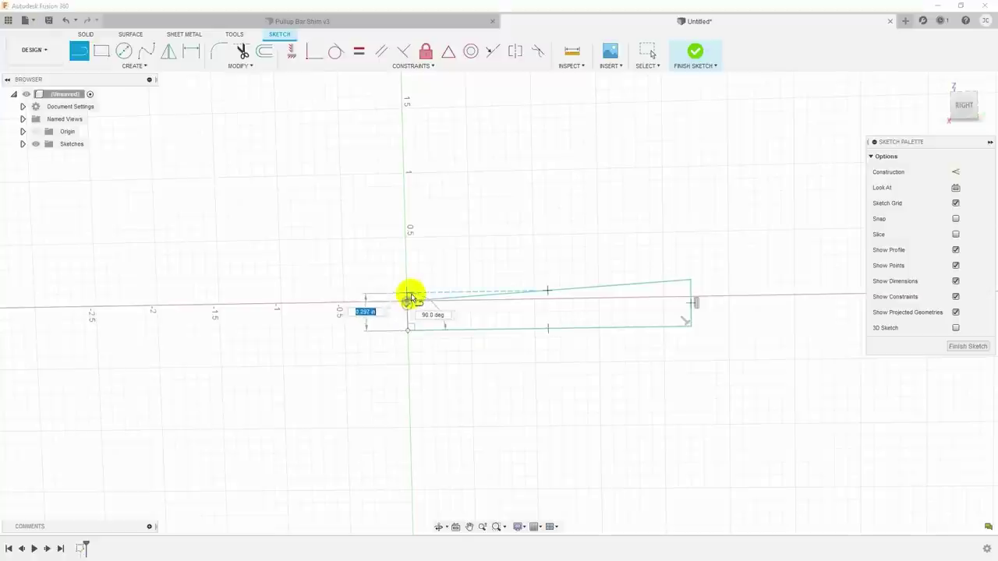
click(408, 301)
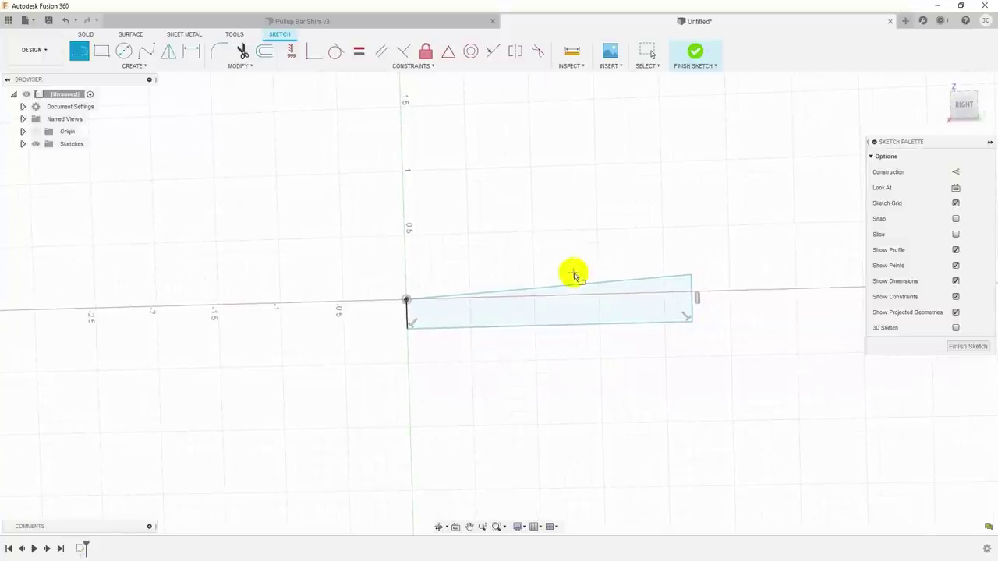
Dimension the length of the wedge profile's bottom edge to 2 in.
key(d)
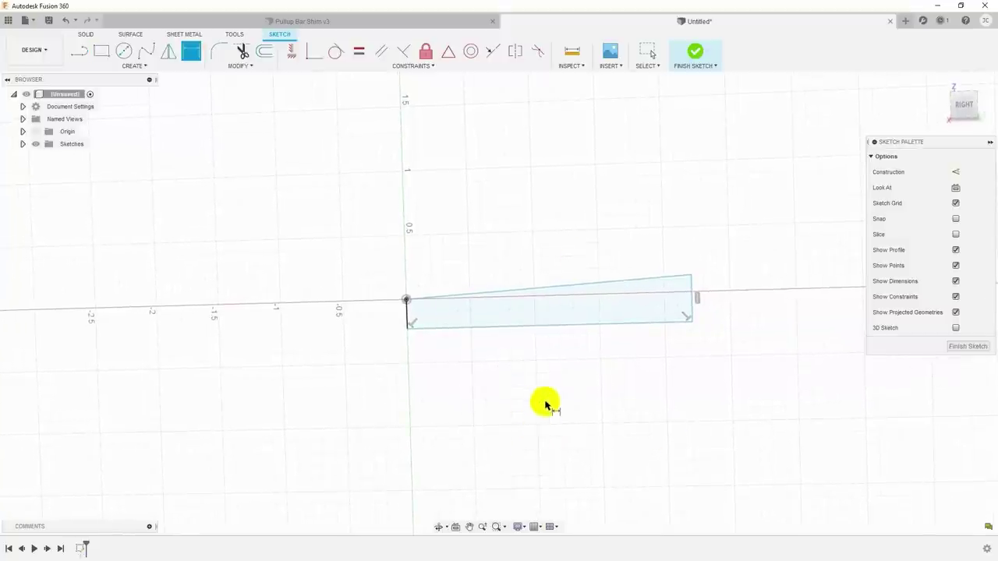
click(543, 326)
click(544, 347)
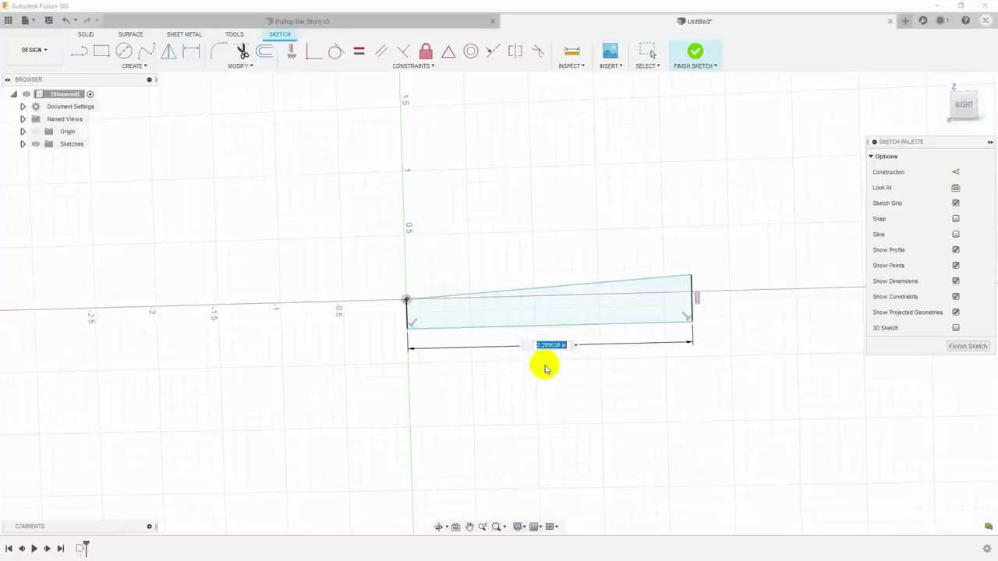
text(2)
key(Return)
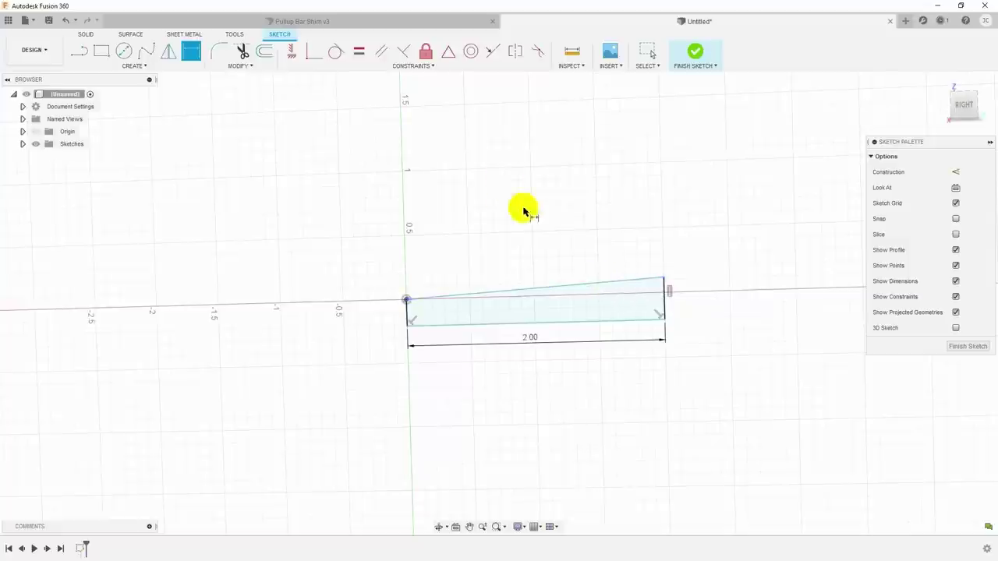
Draw a construction right triangle from the origin, its long leg running about 2.98 in along the horizontal axis away from the wedge.
key(l)
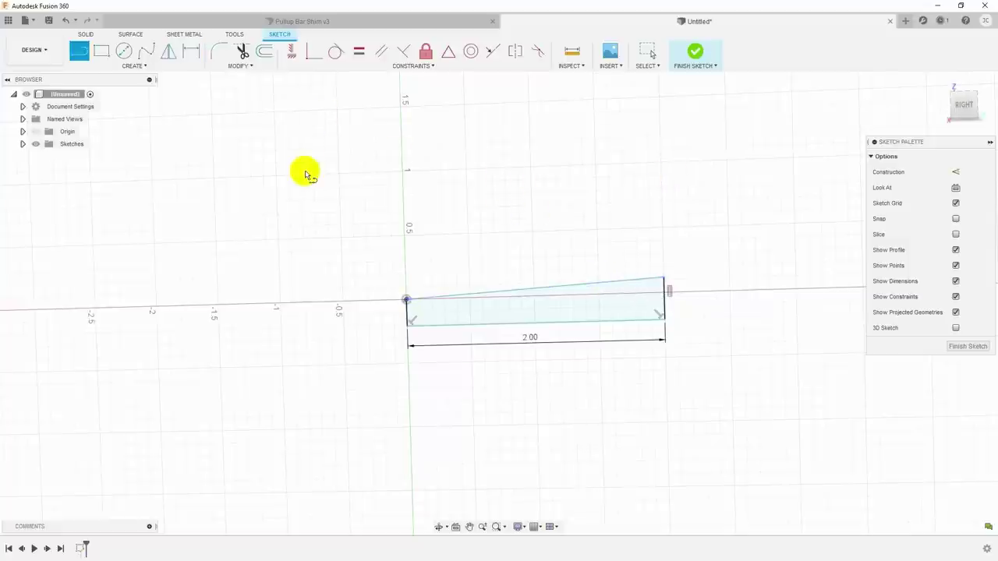
click(956, 172)
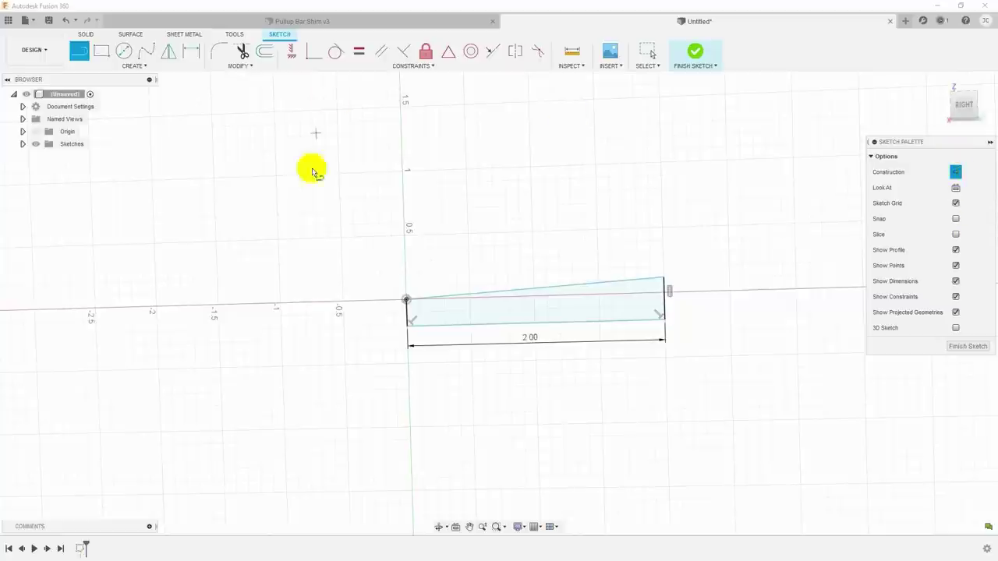
click(407, 299)
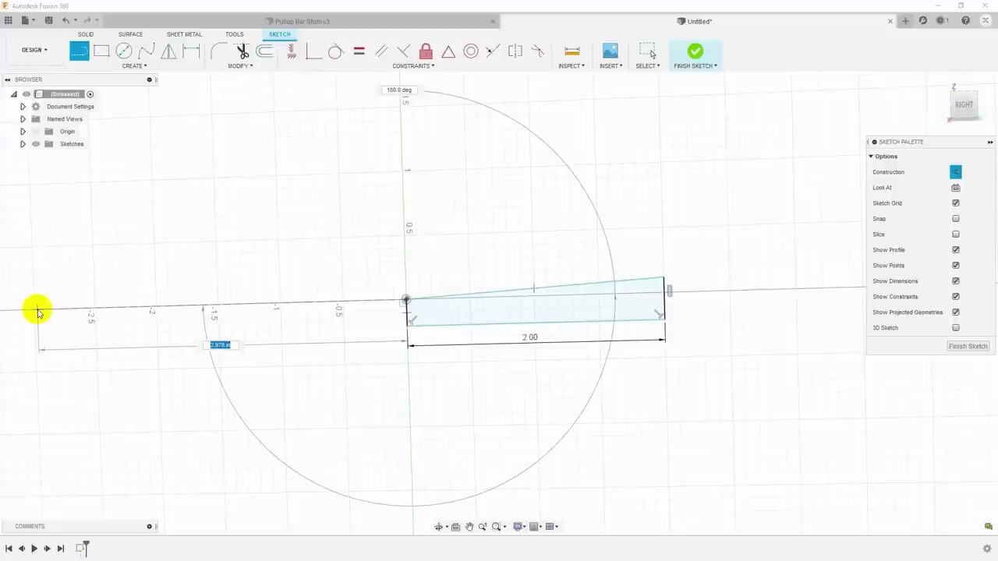
click(37, 310)
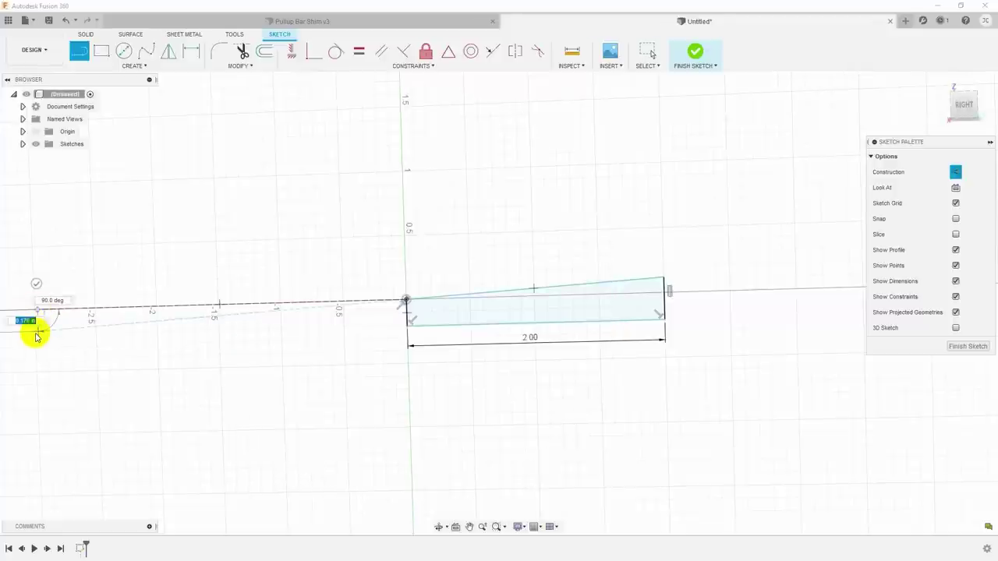
click(45, 378)
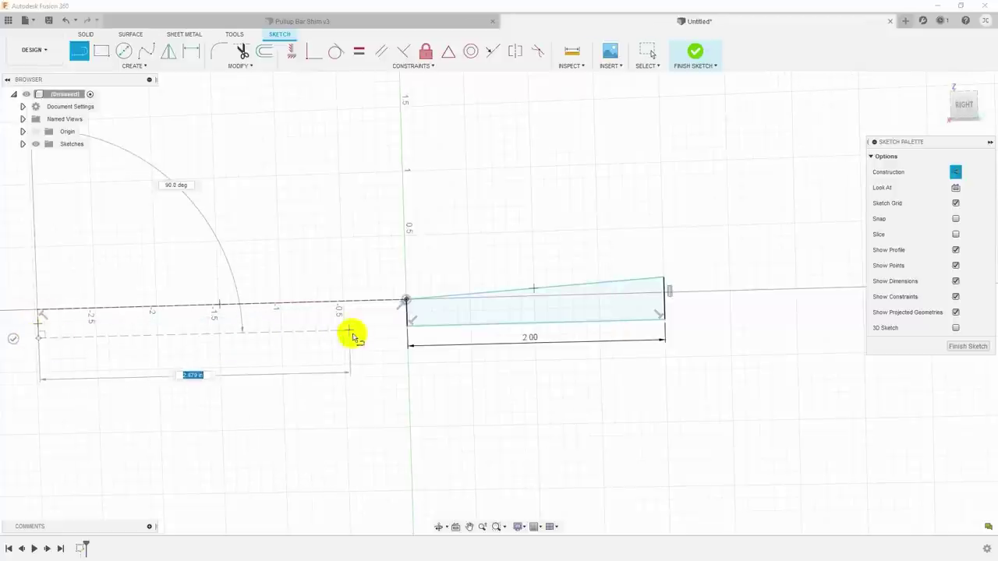
click(406, 301)
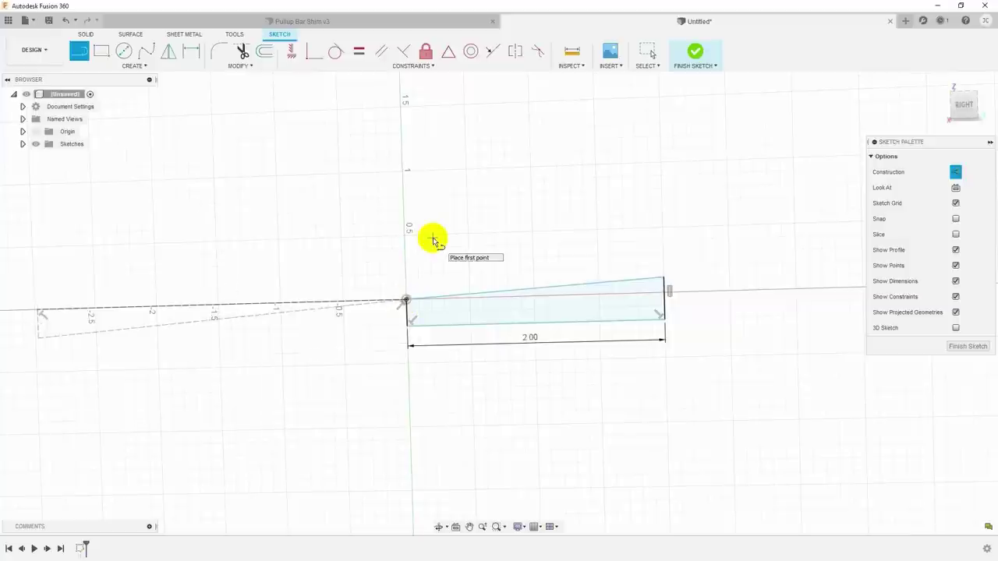
key(Escape)
Make the construction triangle's hypotenuse collinear with the wedge profile's sloped top edge.
click(254, 318)
ctrl+click(511, 292)
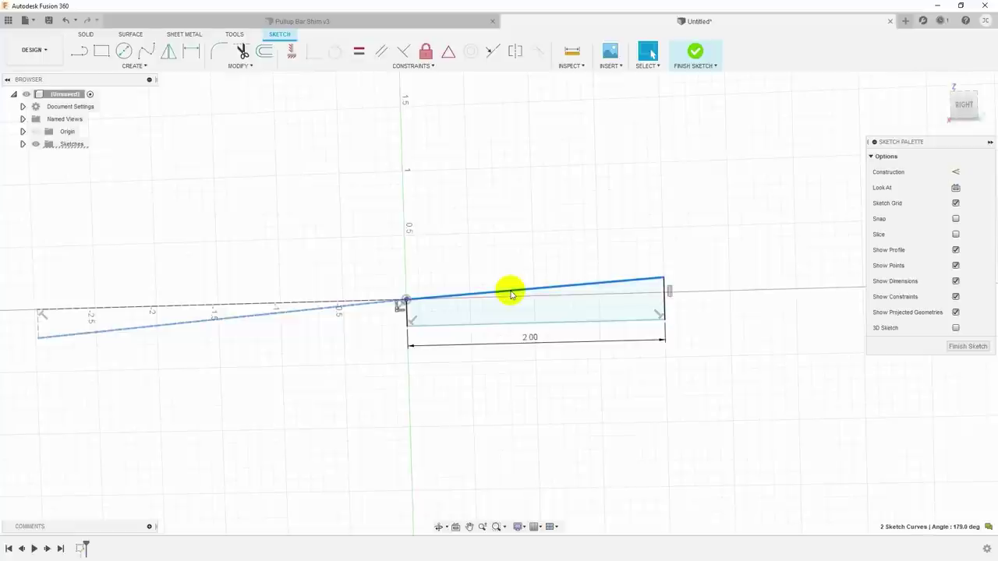
click(491, 53)
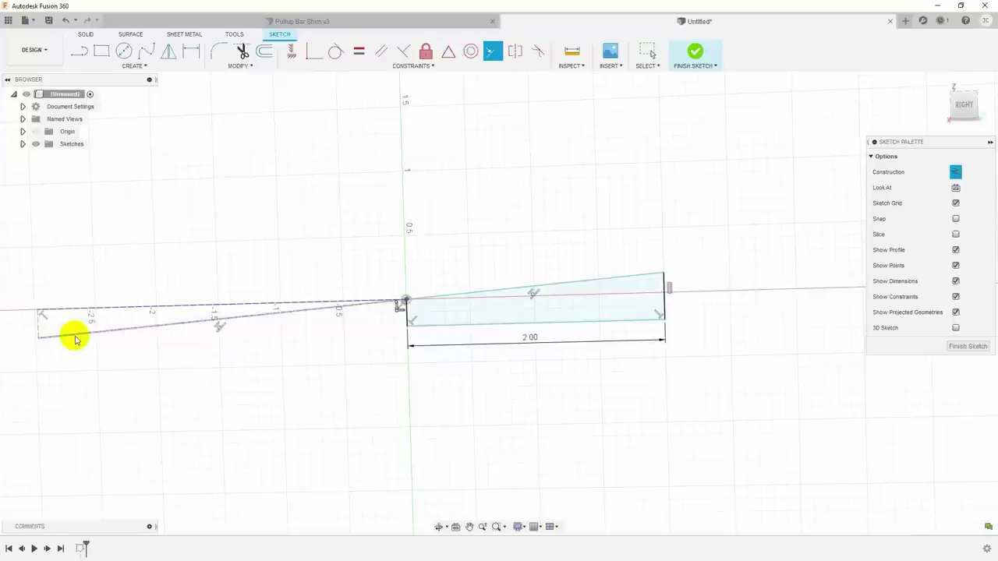
Dimension the construction triangle's short vertical leg to 1.0625 in.
mouse_move(90, 349)
shift+middle_down()
mouse_move(116, 361)
mouse_move(175, 351)
shift+middle_up()
click(176, 357)
key(d)
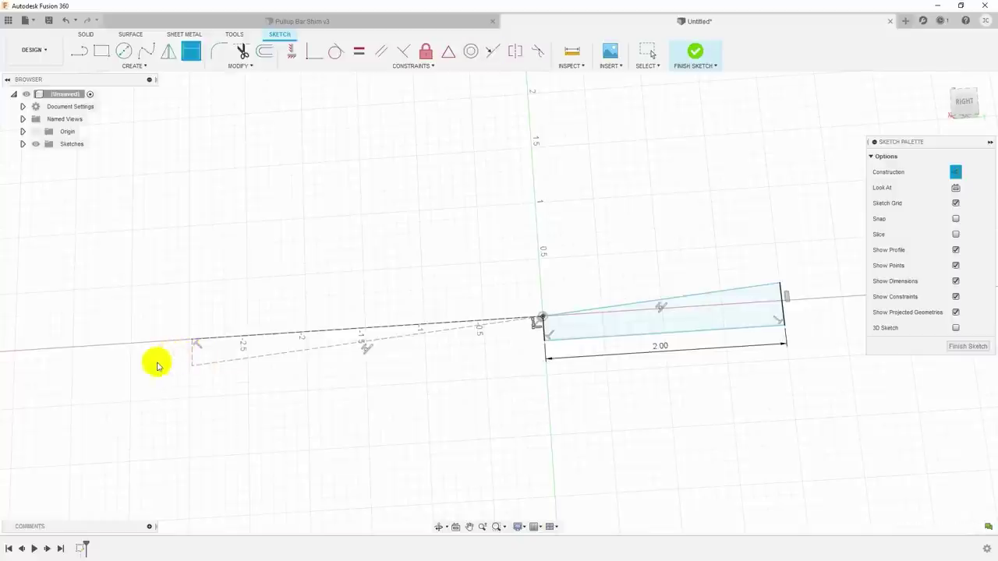
click(159, 357)
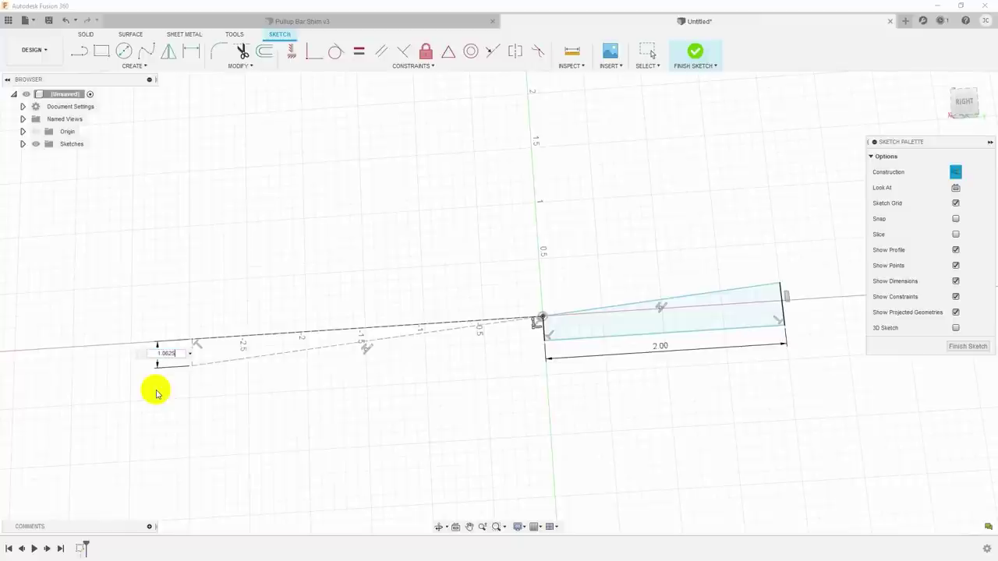
key(Return)
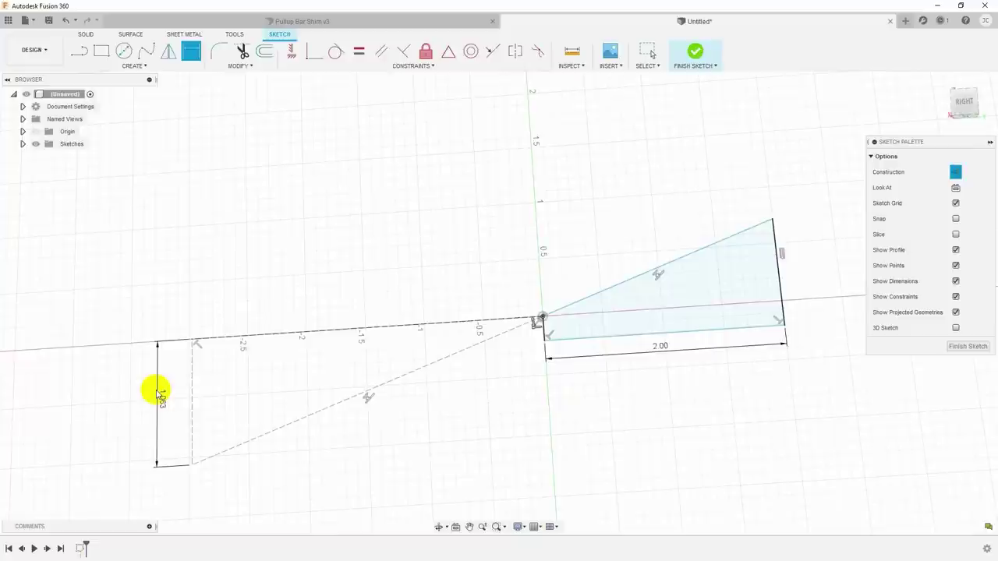
Dimension the construction triangle's long horizontal leg to 43 in.
click(326, 331)
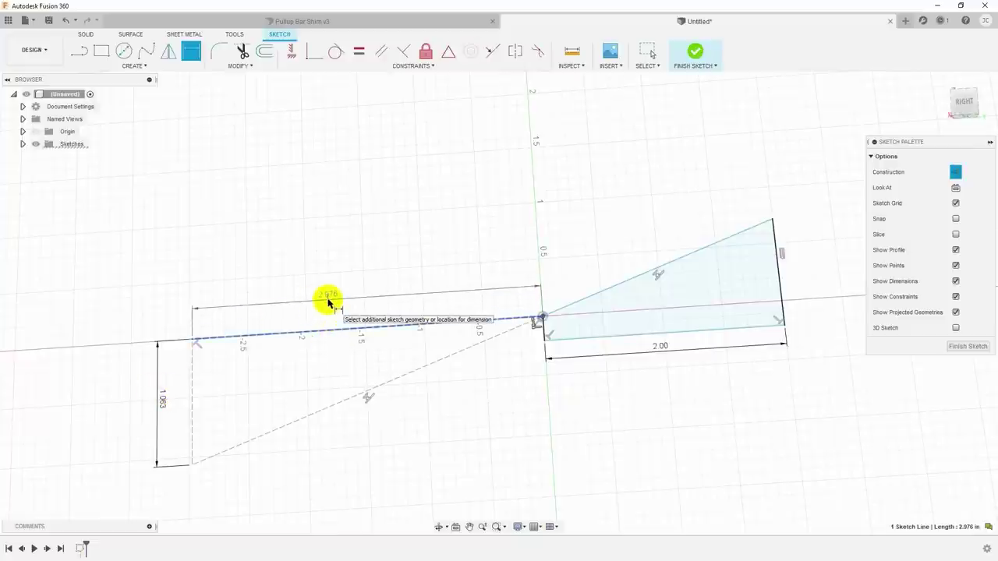
click(328, 301)
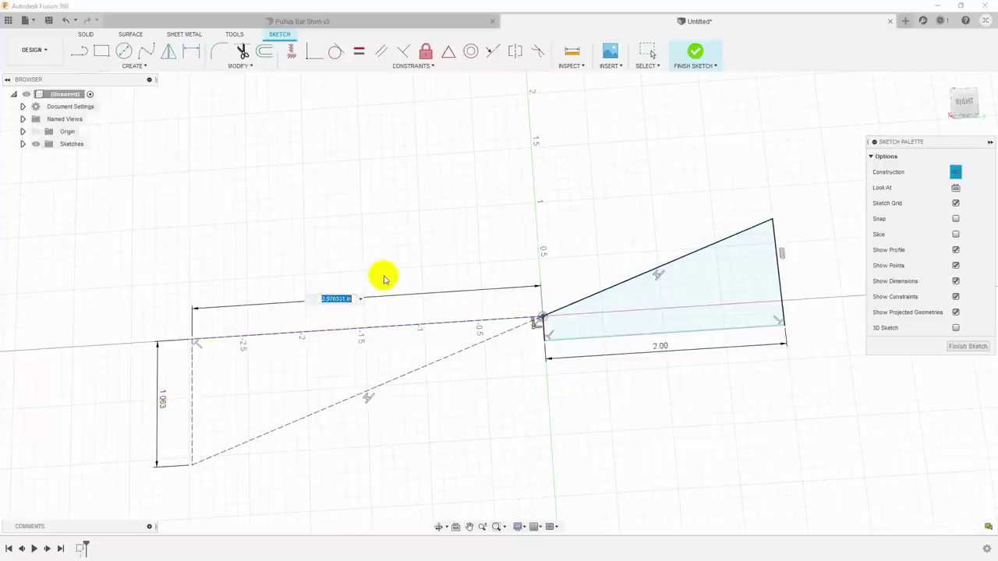
key(Return)
scroll(383, 273, down, 5)
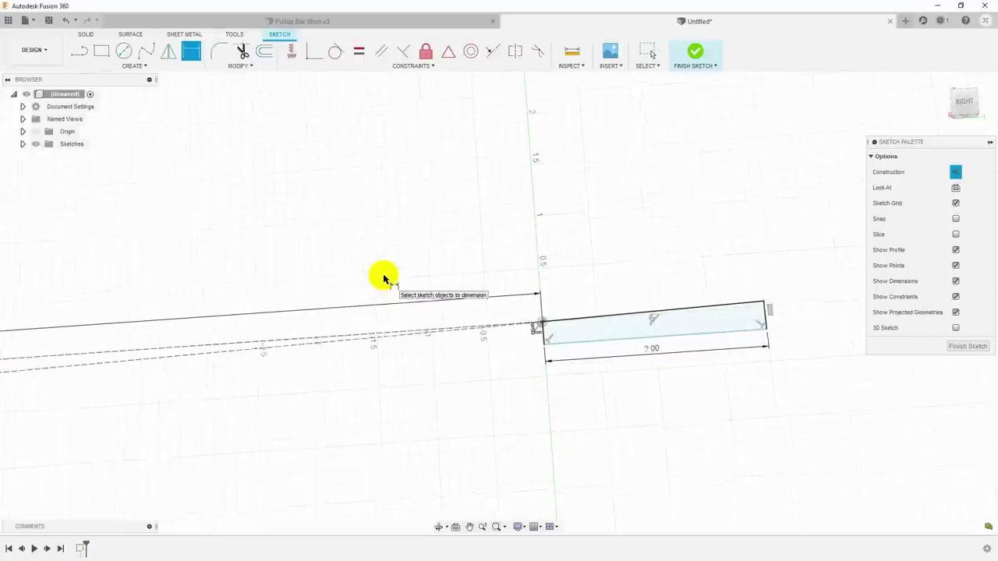
scroll(508, 363, down, 5)
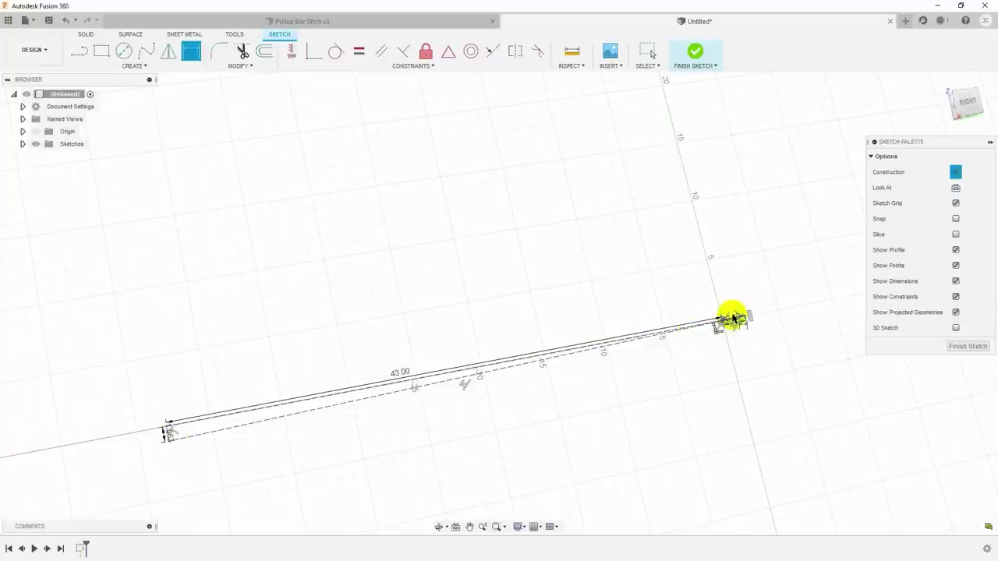
Dimension the wedge profile's short end edge at the origin to 0.020 in.
click(733, 319)
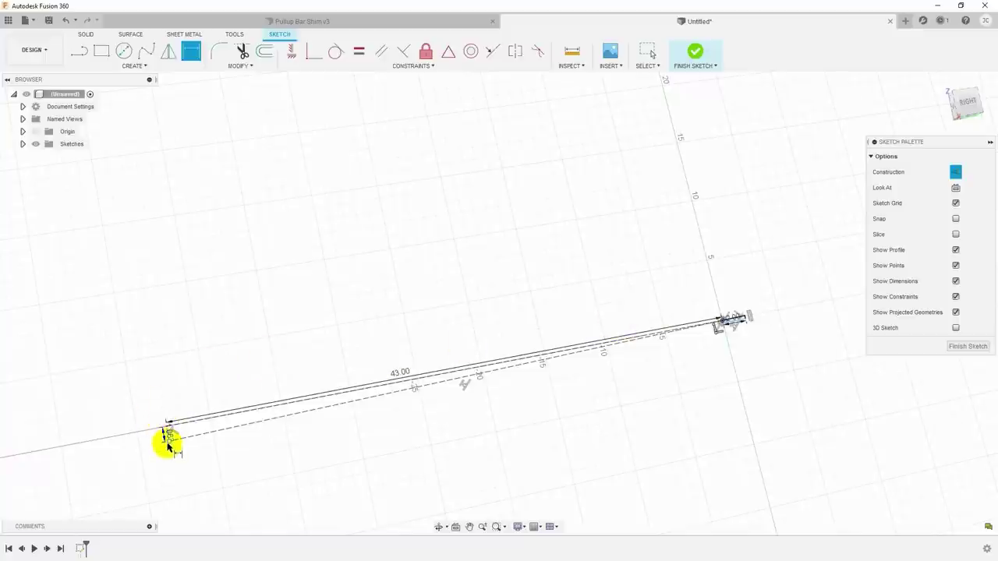
mouse_move(165, 433)
shift+middle_down()
mouse_move(95, 415)
mouse_move(78, 399)
mouse_move(93, 385)
mouse_move(207, 403)
mouse_move(530, 394)
mouse_move(638, 311)
shift+middle_up()
scroll(635, 306, up, 6)
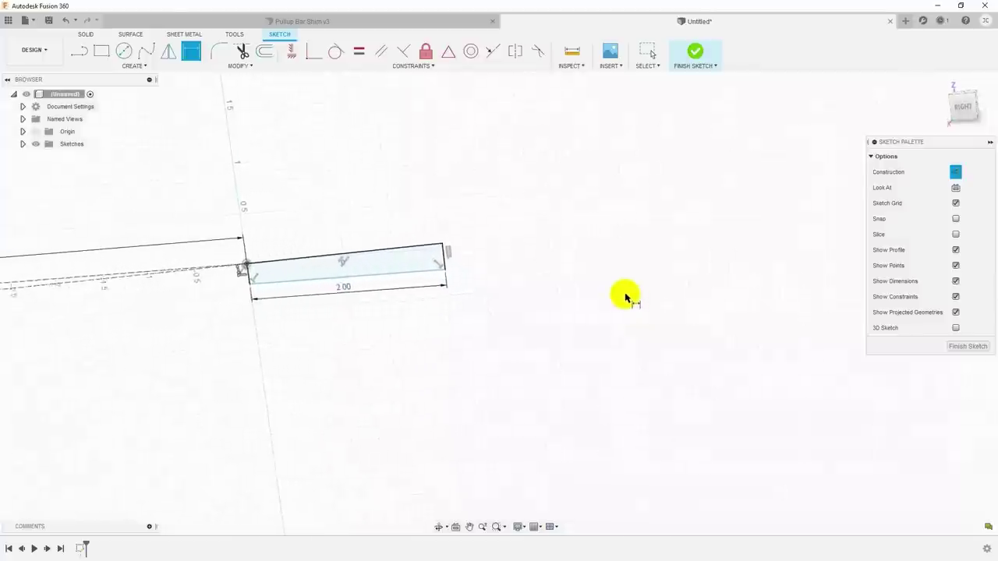
mouse_move(625, 297)
shift+middle_down()
mouse_move(457, 314)
mouse_move(481, 336)
mouse_move(154, 392)
shift+middle_up()
mouse_move(479, 340)
mouse_down()
mouse_move(507, 327)
mouse_move(486, 332)
mouse_up()
click(178, 406)
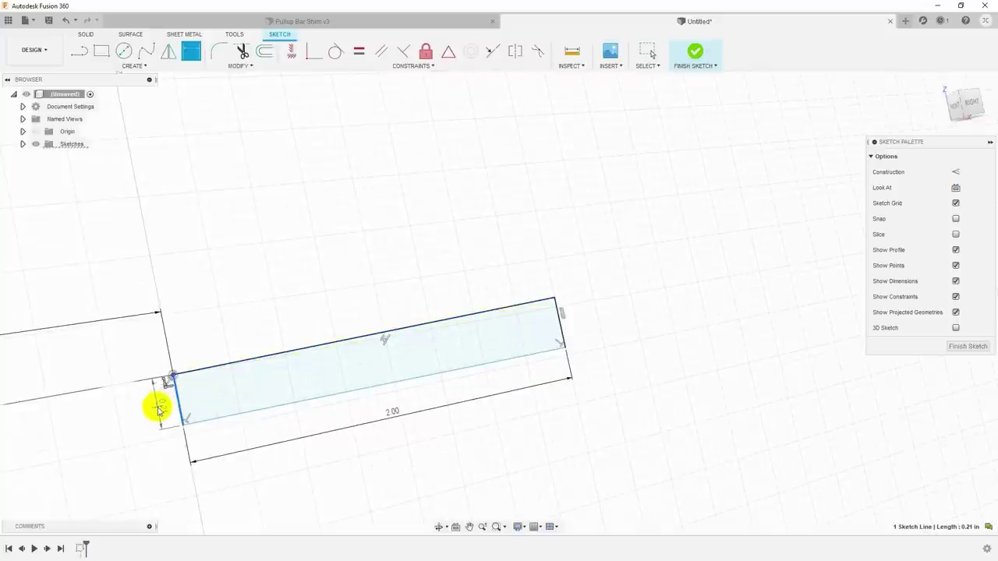
click(157, 407)
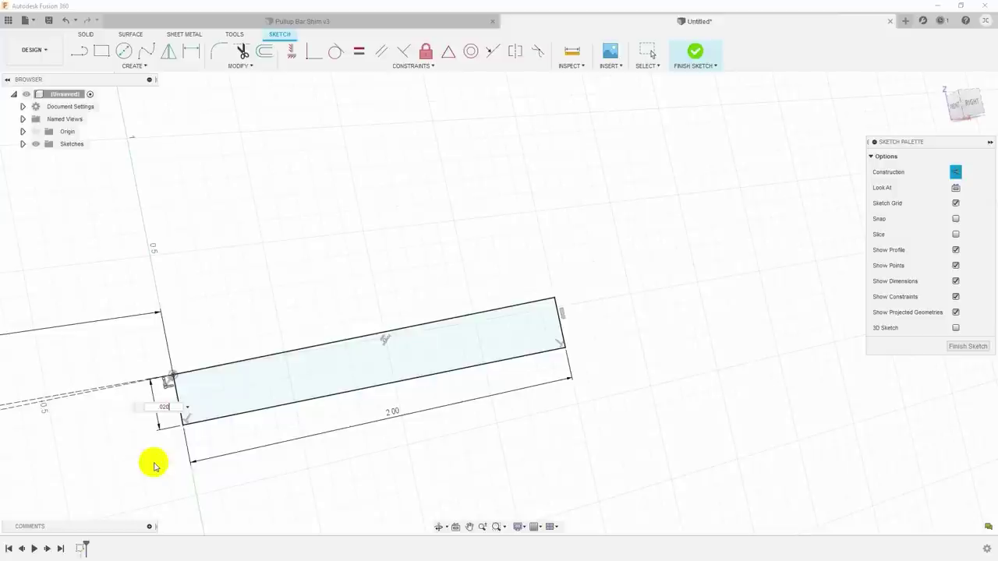
key(Return)
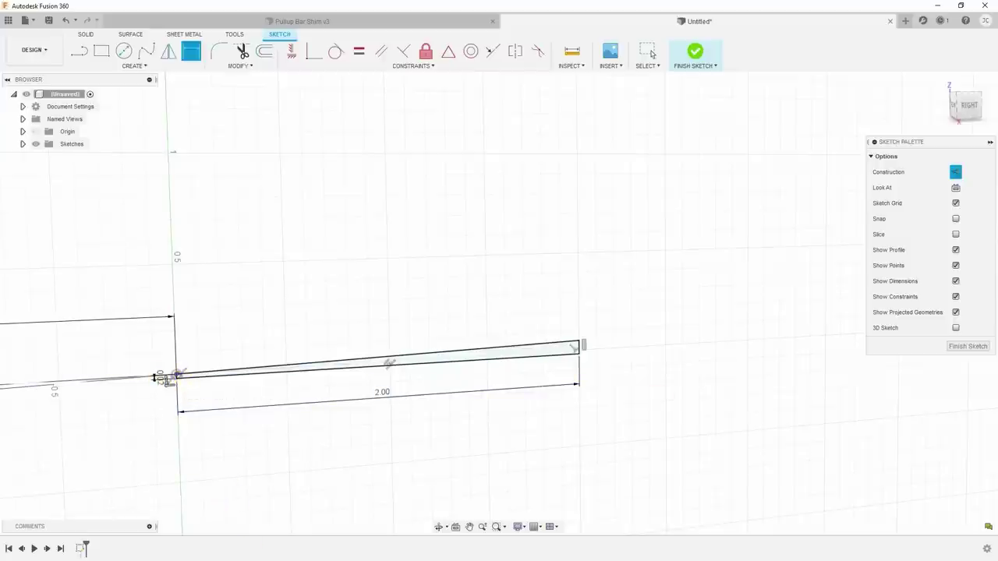
Add a driven dimension to the wedge profile's thick end edge and finish the sketch.
click(577, 347)
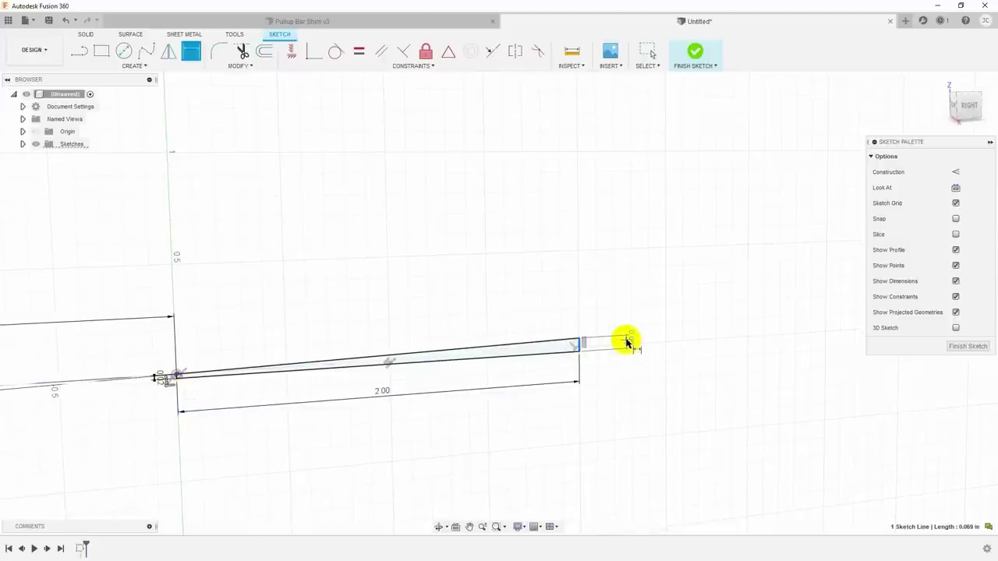
click(626, 340)
click(531, 296)
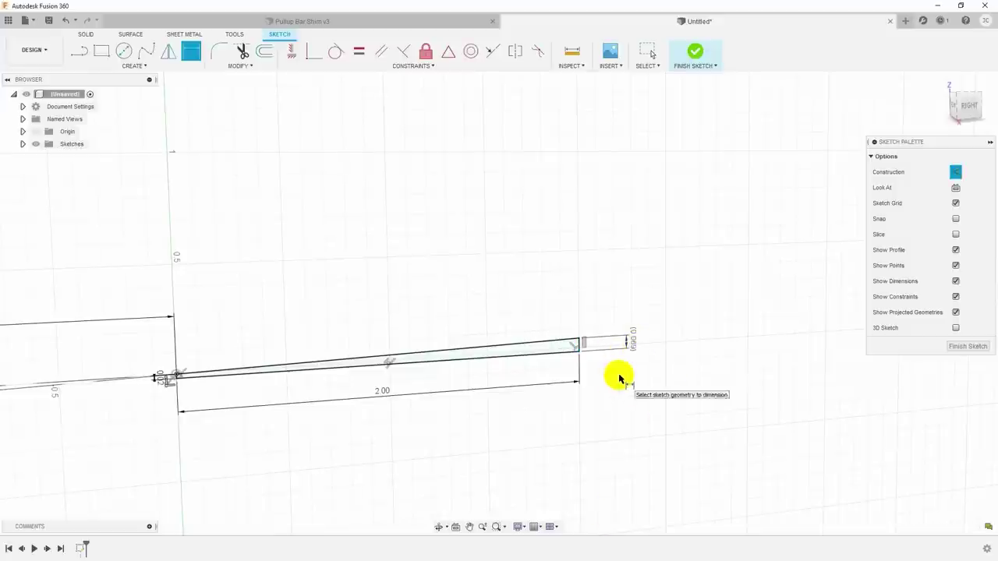
click(967, 347)
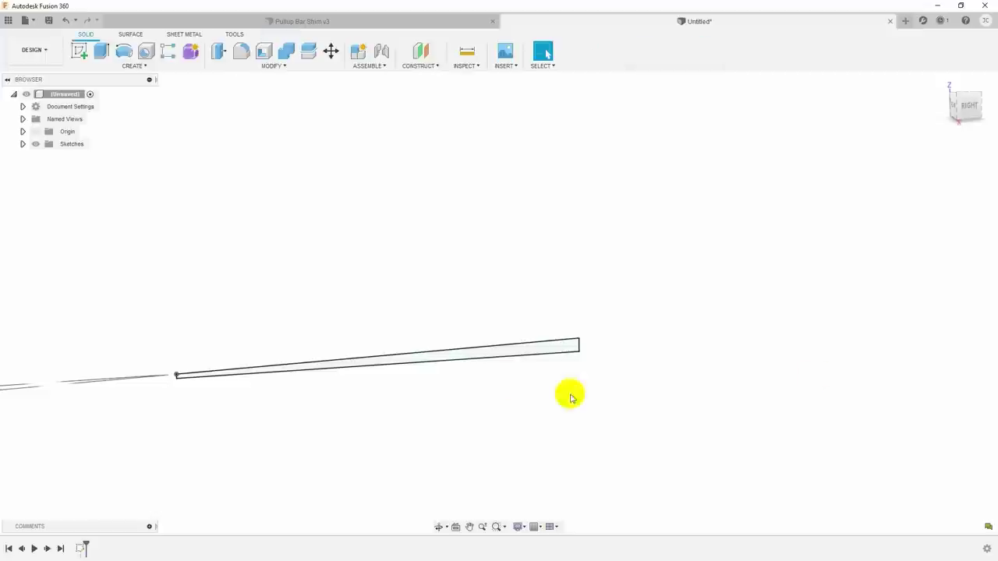
Extrude the wedge profile 6 in as a new body.
click(531, 351)
right_click(531, 351)
click(512, 395)
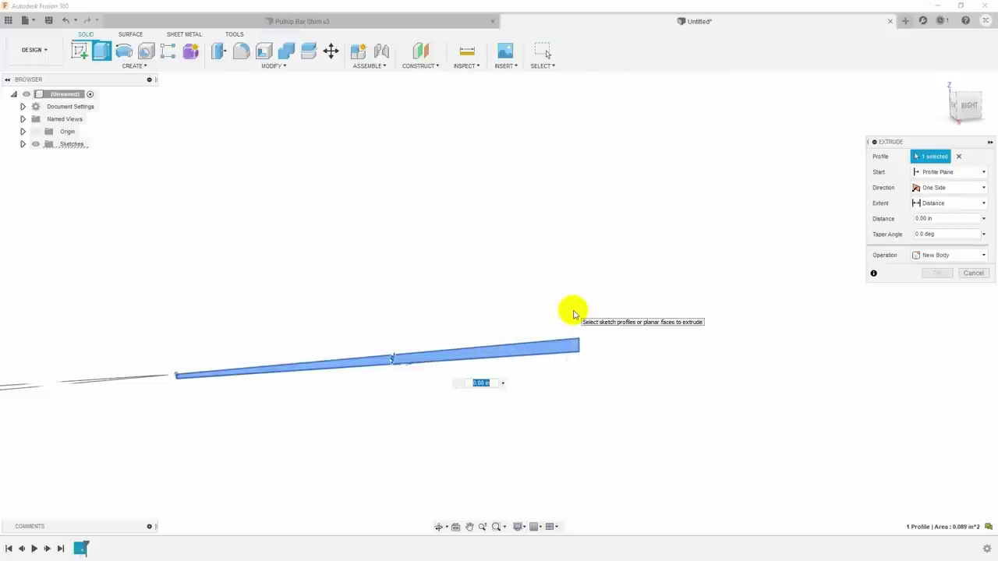
text(6)
key(Return)
scroll(573, 314, down, 5)
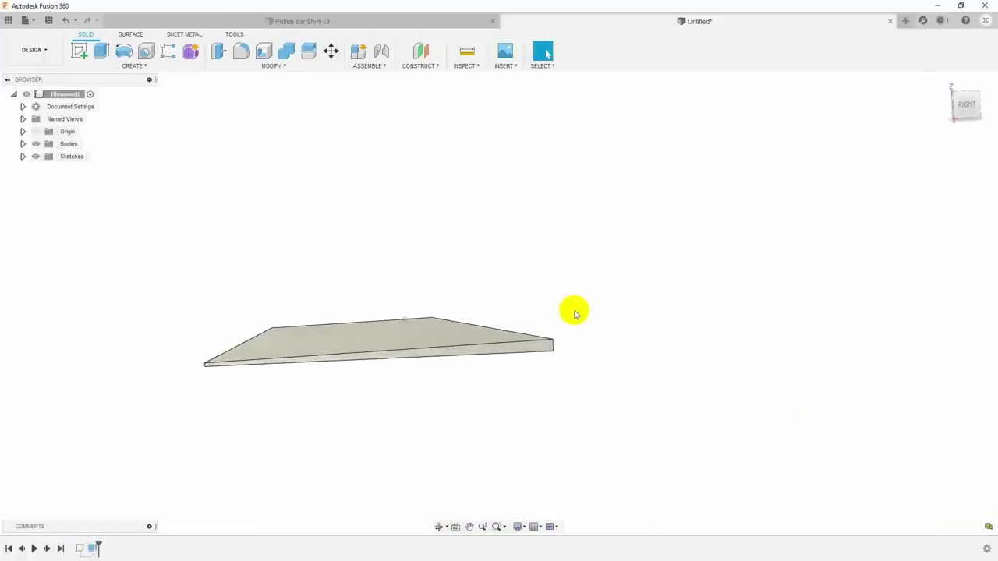
scroll(588, 335, up, 2)
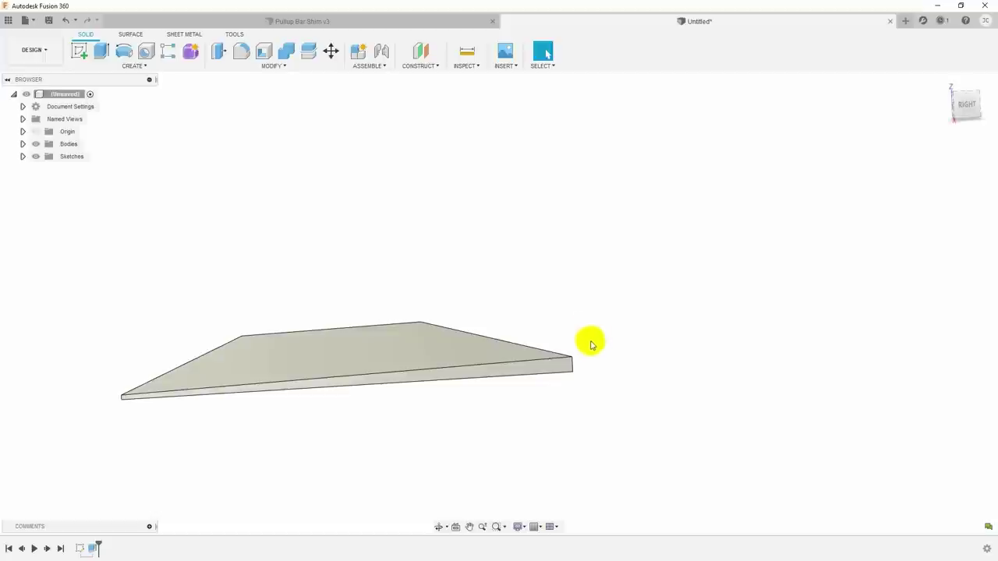
shift+middle_drag(597, 367, 413, 328)
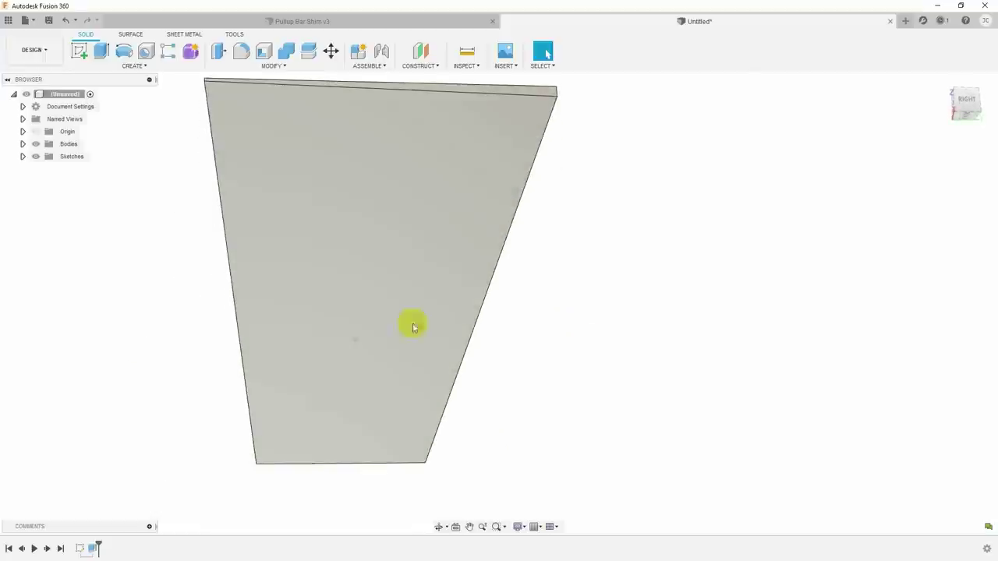
Start a sketch on the shim's bottom face and draw lengthwise and crosswise construction centrelines between the midpoints of its opposite edges.
click(347, 270)
right_click(353, 274)
click(359, 329)
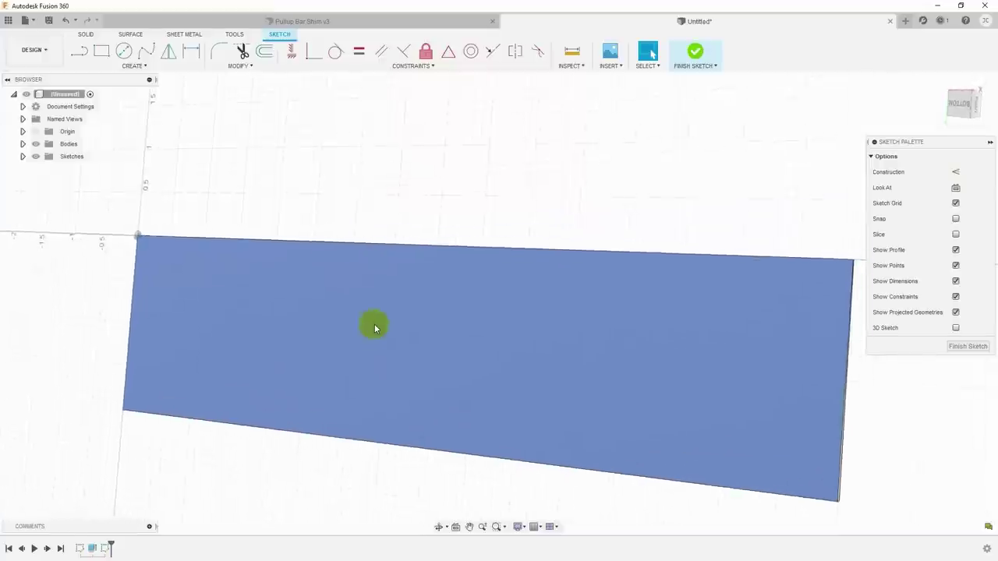
key(l)
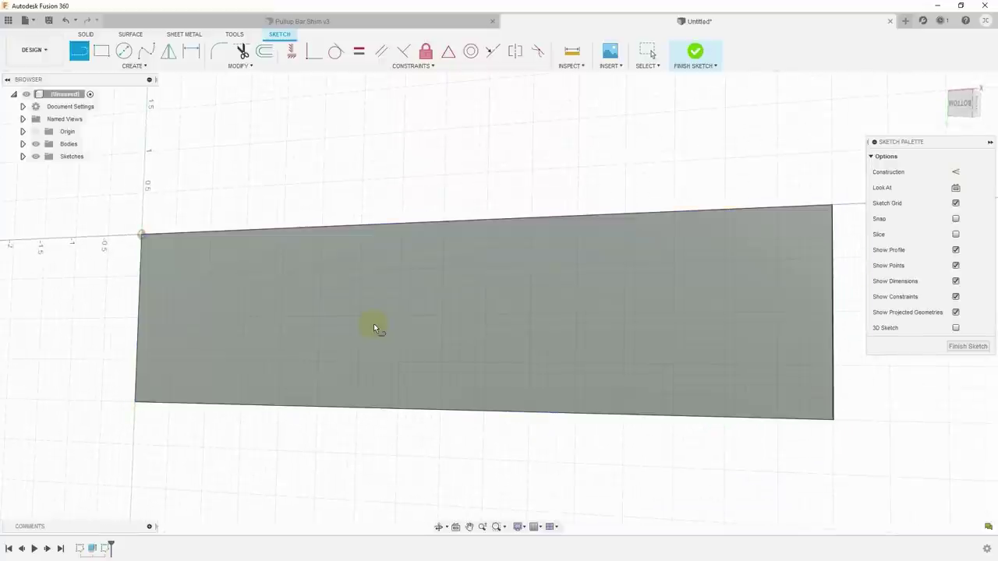
click(954, 172)
click(136, 316)
double_click(834, 314)
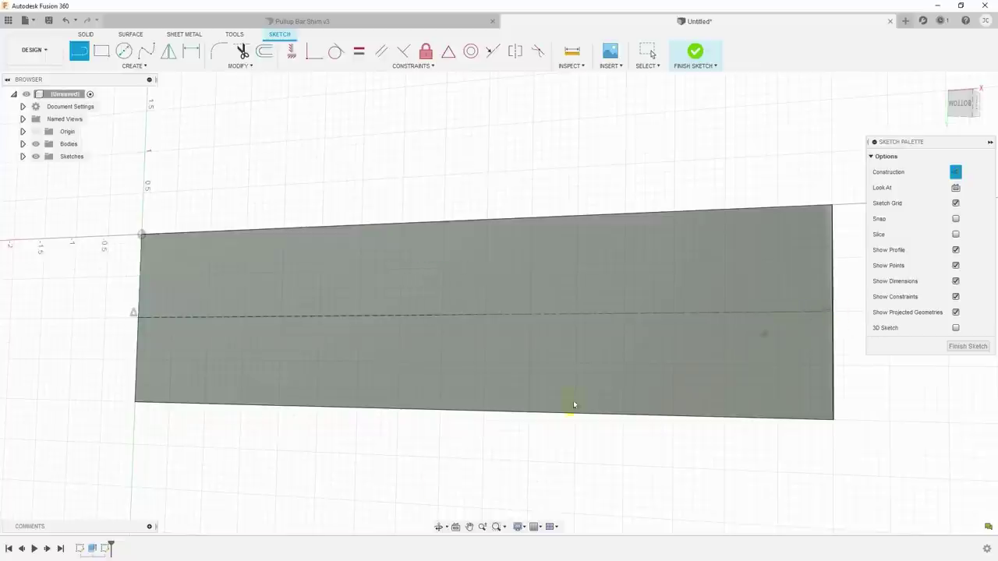
click(443, 223)
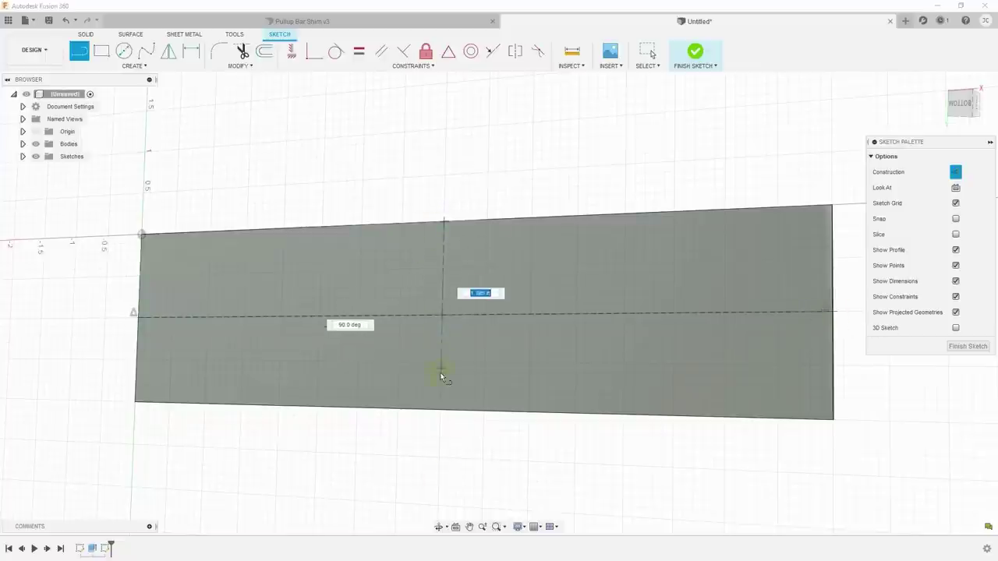
double_click(441, 413)
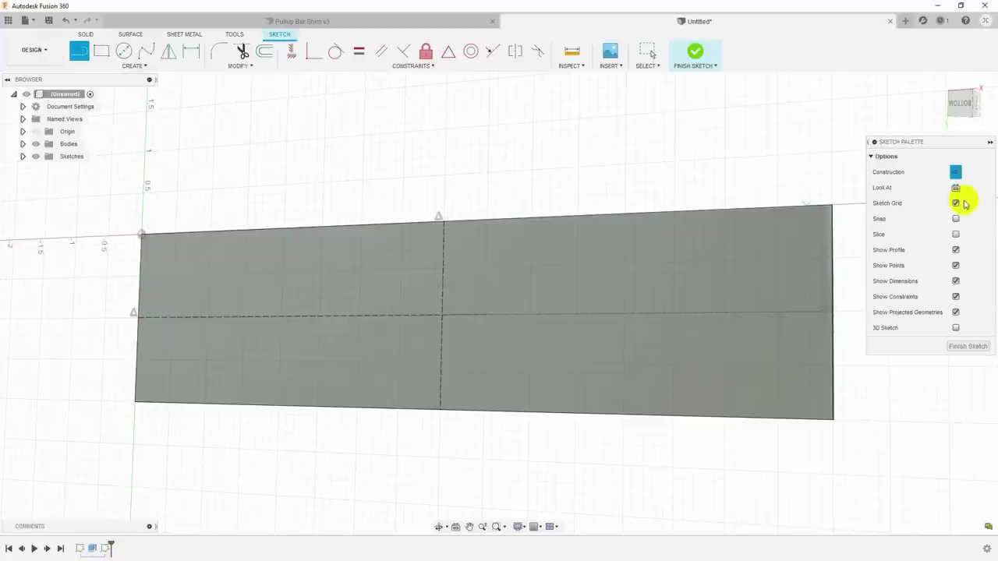
Draw a regular circle on the lengthwise centreline near the origin end of the shim and dimension its diameter to 0.675 in.
click(957, 170)
key(c)
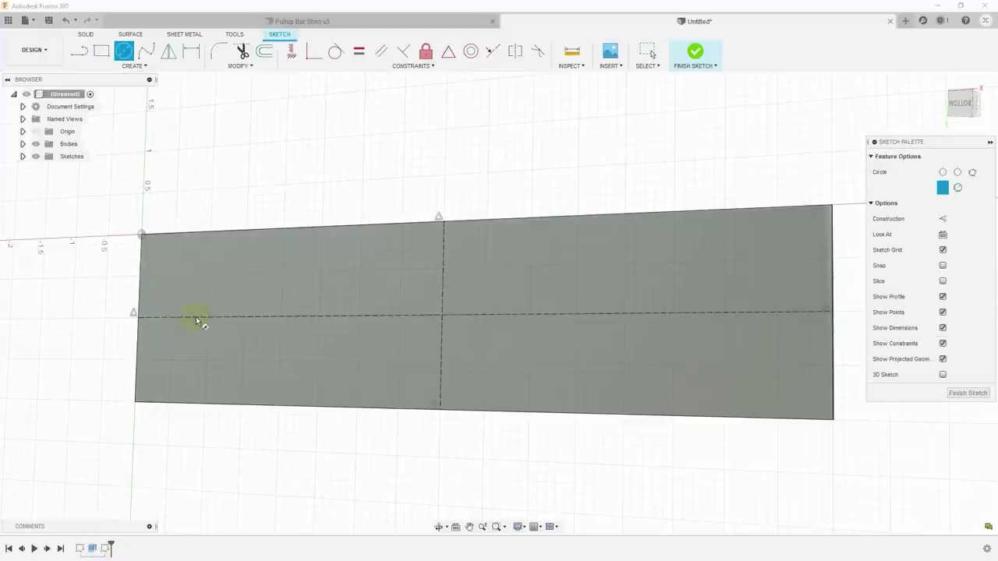
click(205, 345)
key(d)
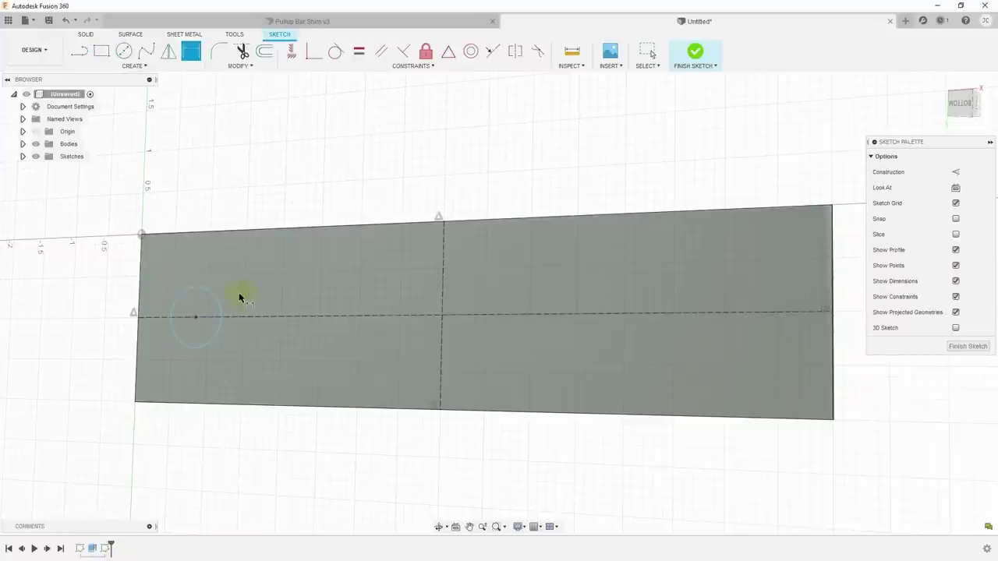
click(213, 293)
click(258, 212)
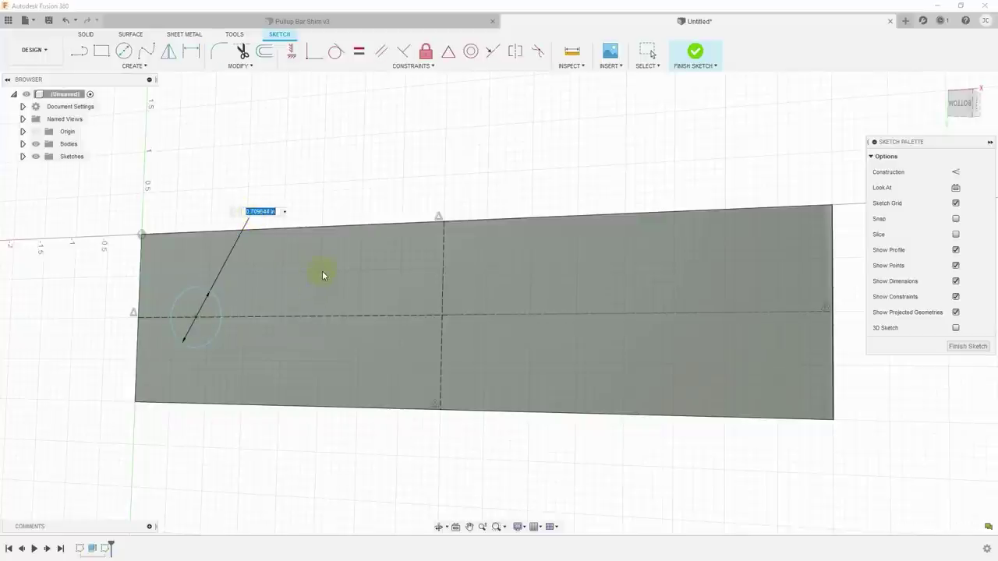
text(.675)
key(Return)
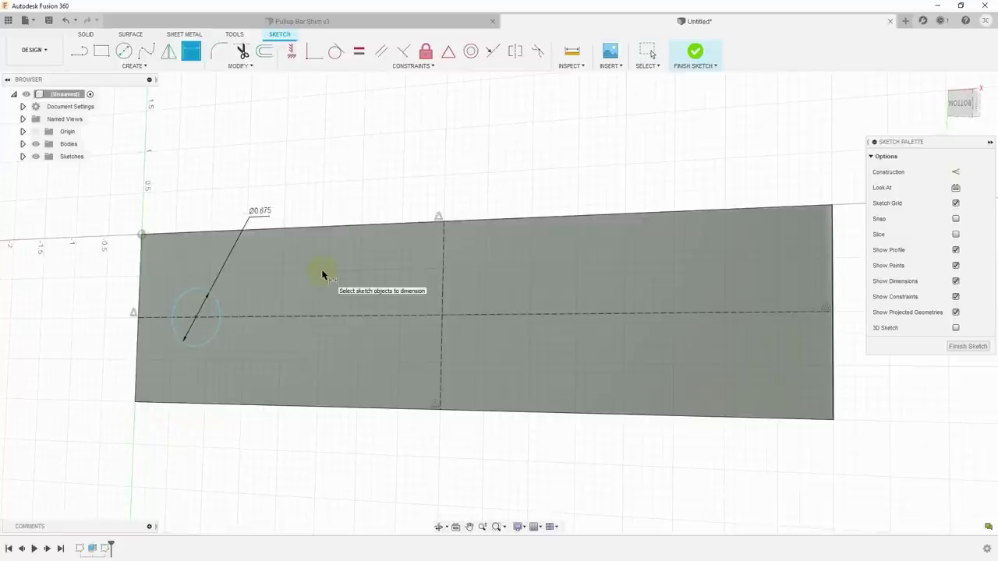
Mirror the 0.675 in circle across the crosswise construction centreline.
click(168, 51)
click(217, 304)
click(793, 172)
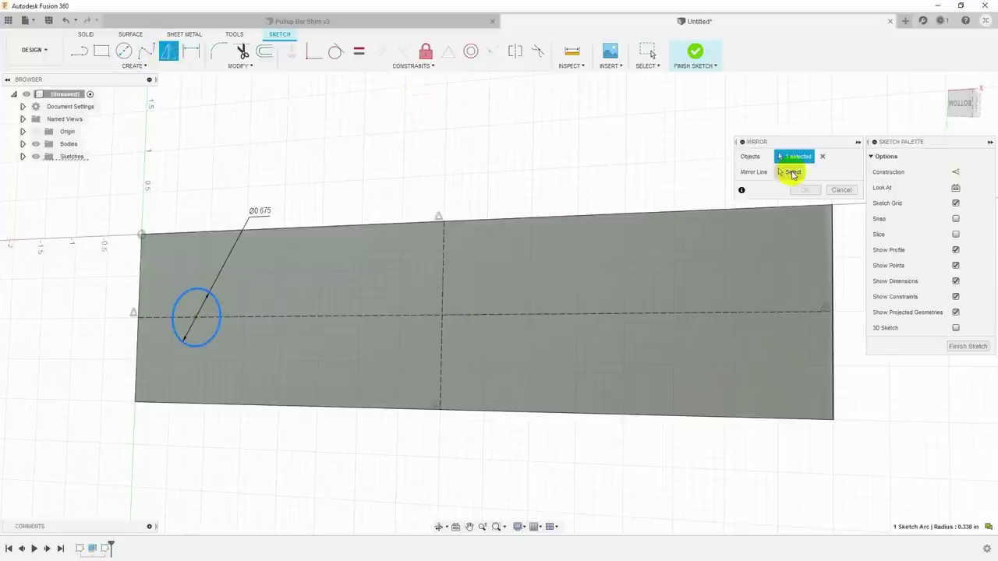
click(441, 284)
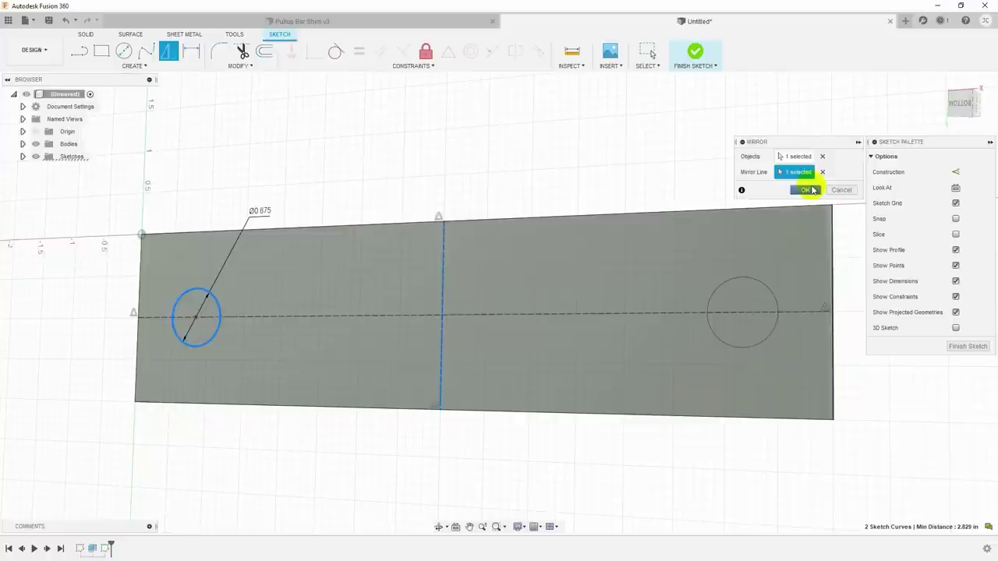
click(807, 189)
Dimension the distance between the two circle centres to 6 in and finish the sketch.
key(d)
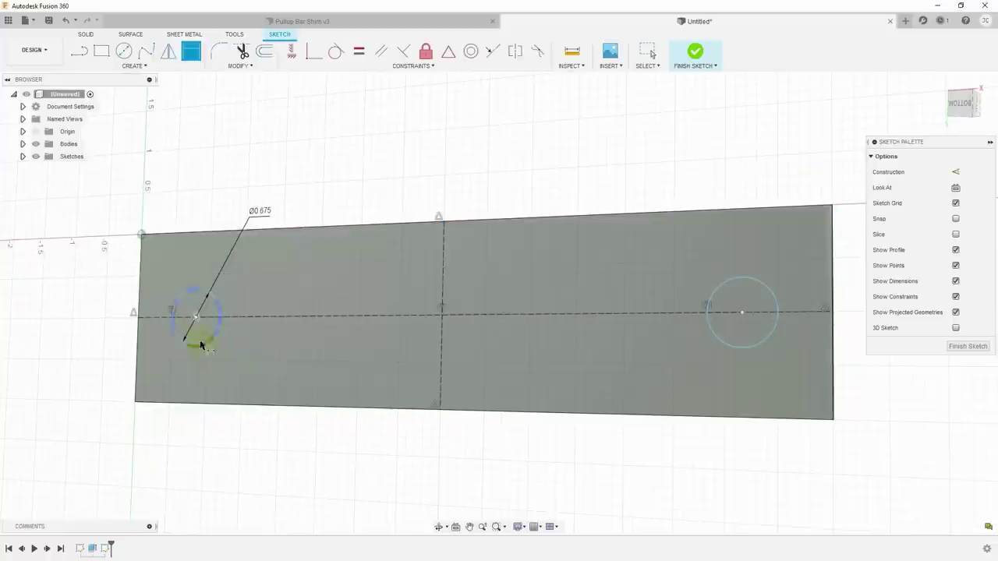
click(740, 312)
click(690, 453)
key(Return)
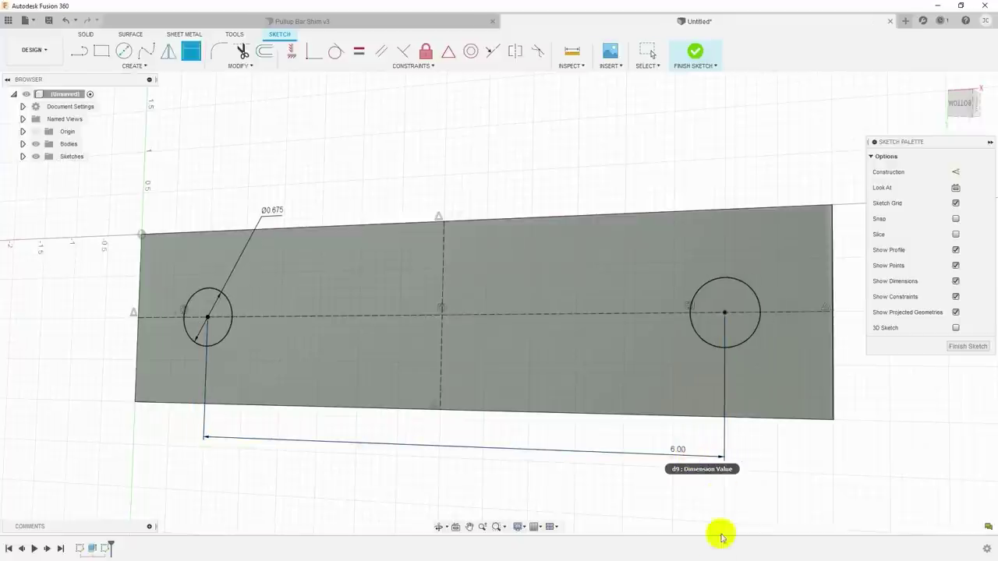
click(965, 347)
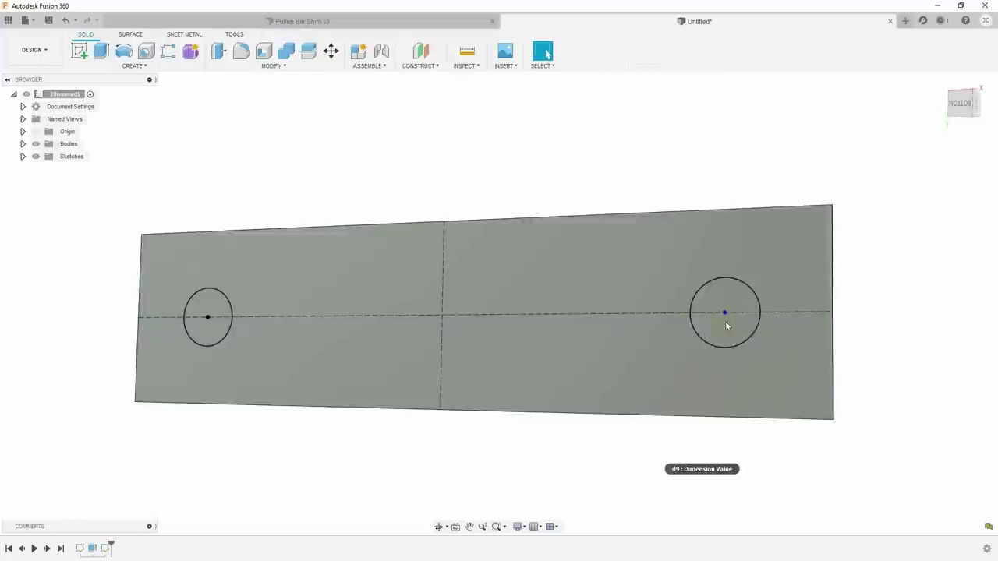
Extrude both circle profiles as a cut with the extent set to All to make two through holes in the shim.
click(734, 300)
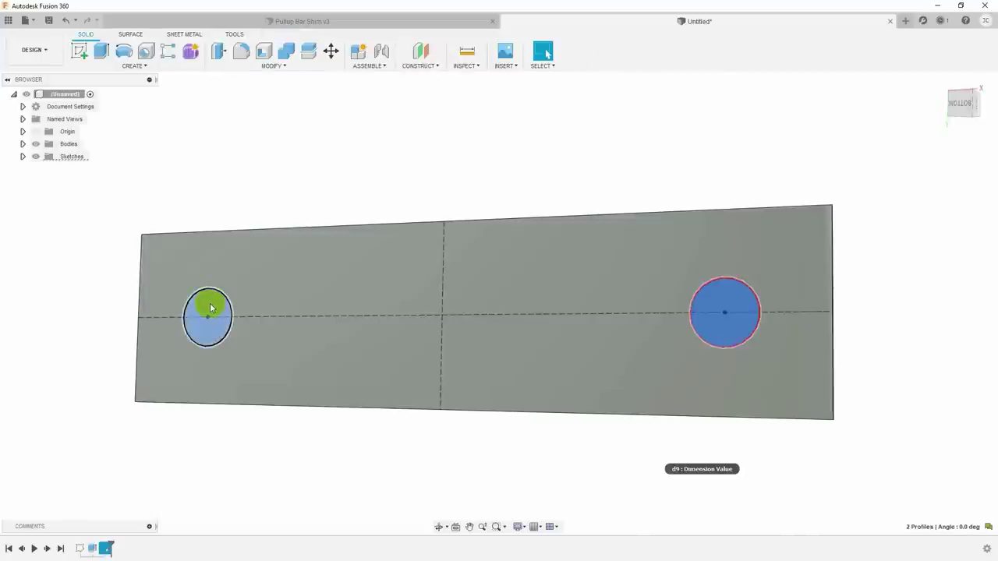
right_click(210, 308)
click(214, 345)
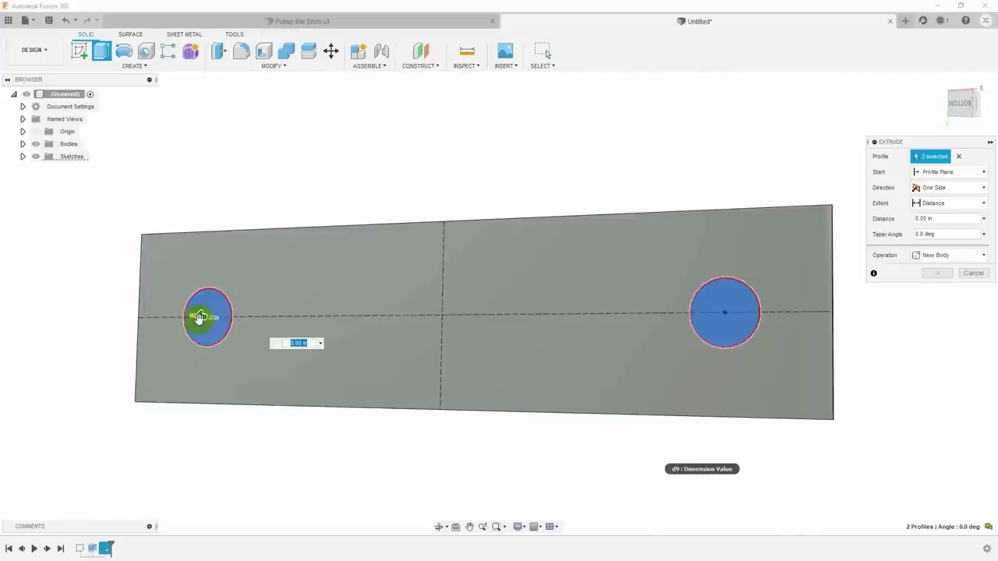
drag(200, 317, 335, 329)
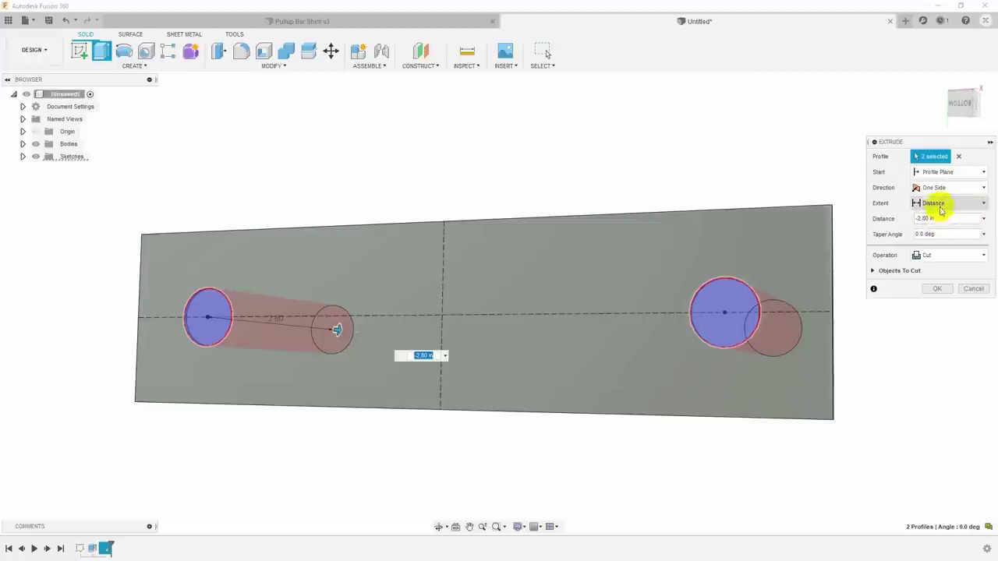
click(934, 245)
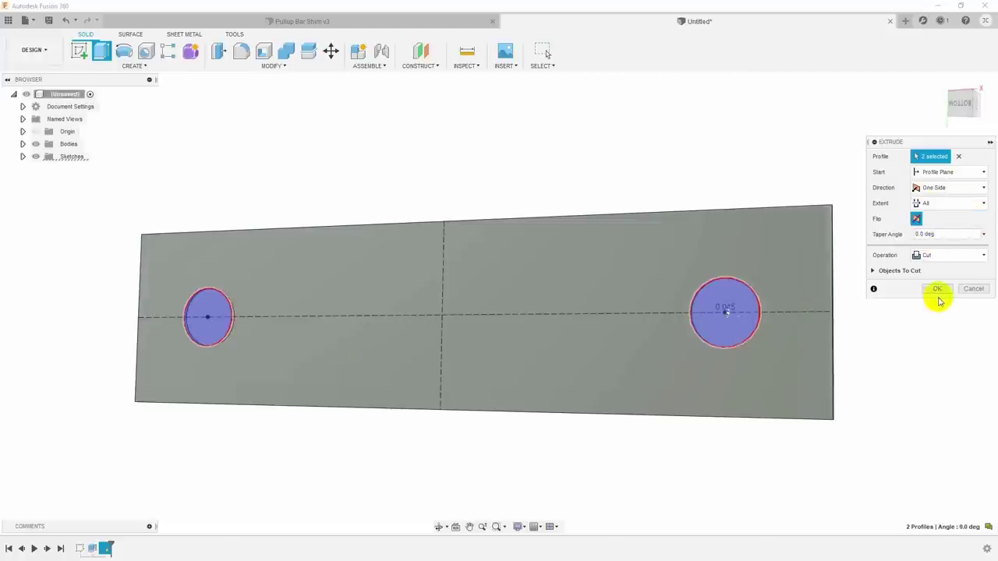
click(938, 290)
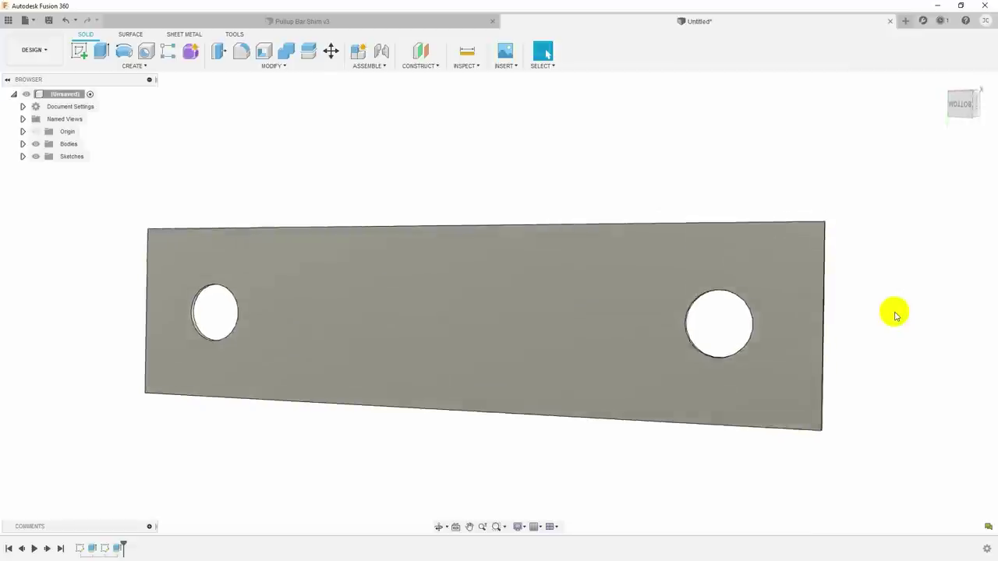
shift+middle_drag(896, 315, 637, 440)
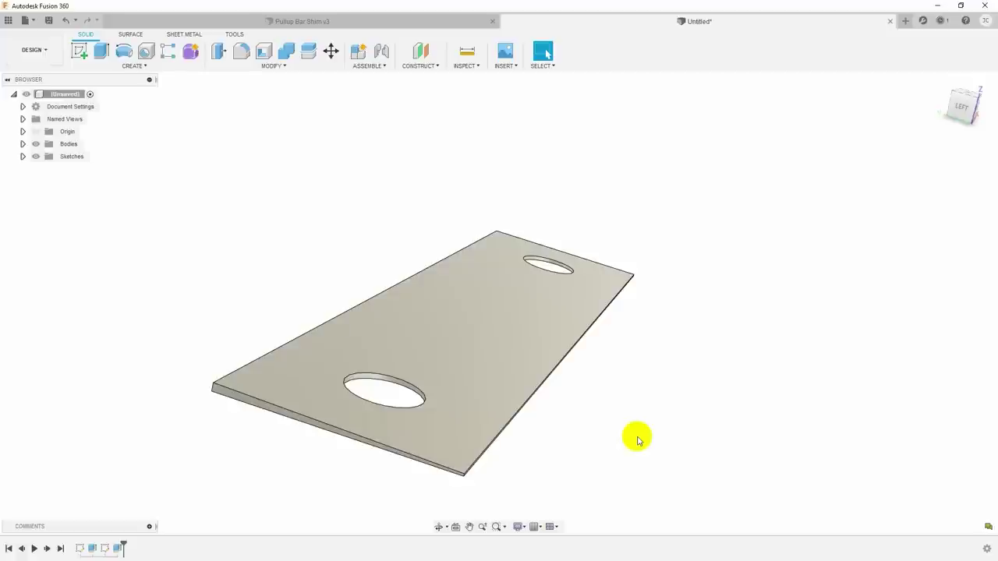
shift+middle_drag(638, 442, 332, 413)
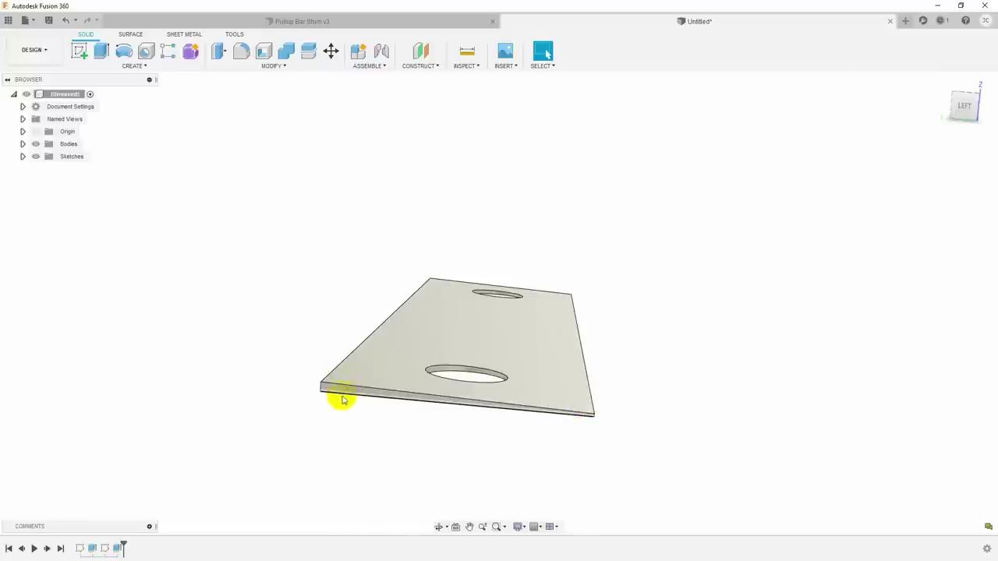
shift+middle_drag(325, 396, 123, 355)
shift+middle_drag(233, 378, 307, 440)
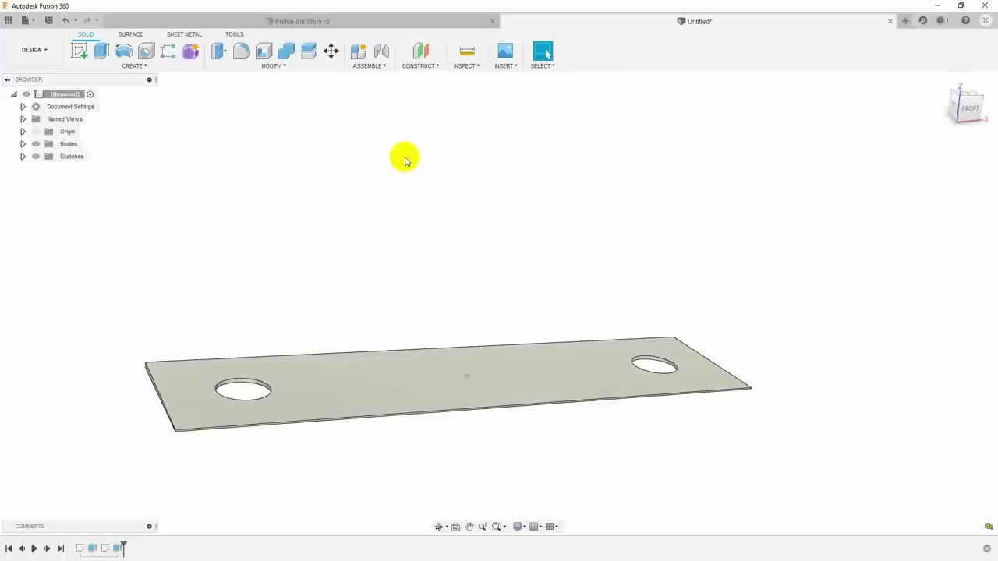
Switch to the Pullup Bar Shim v3 document and review the Adaptive1 toolpath along with its tool, geometry and heights settings.
click(338, 22)
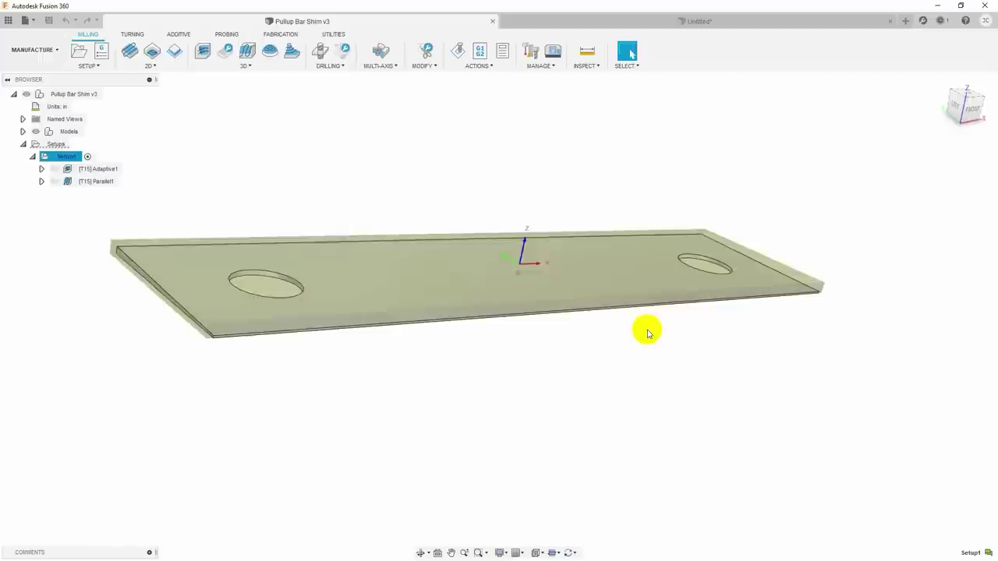
click(68, 170)
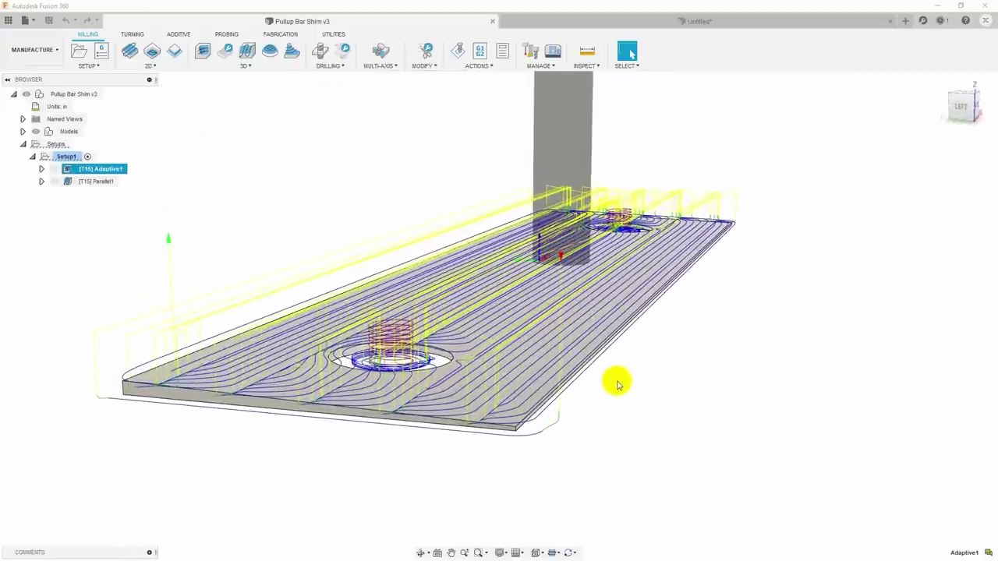
double_click(67, 169)
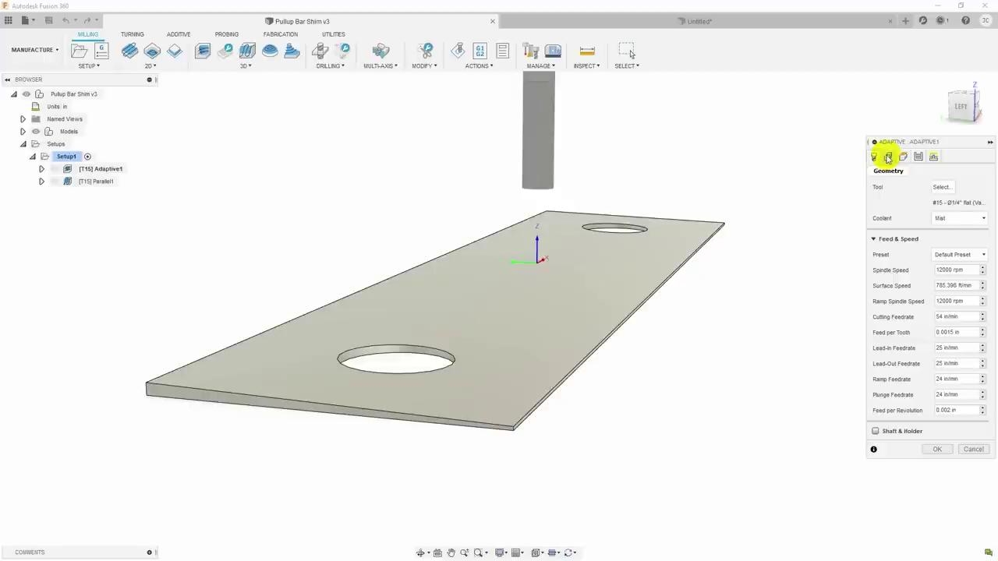
click(888, 157)
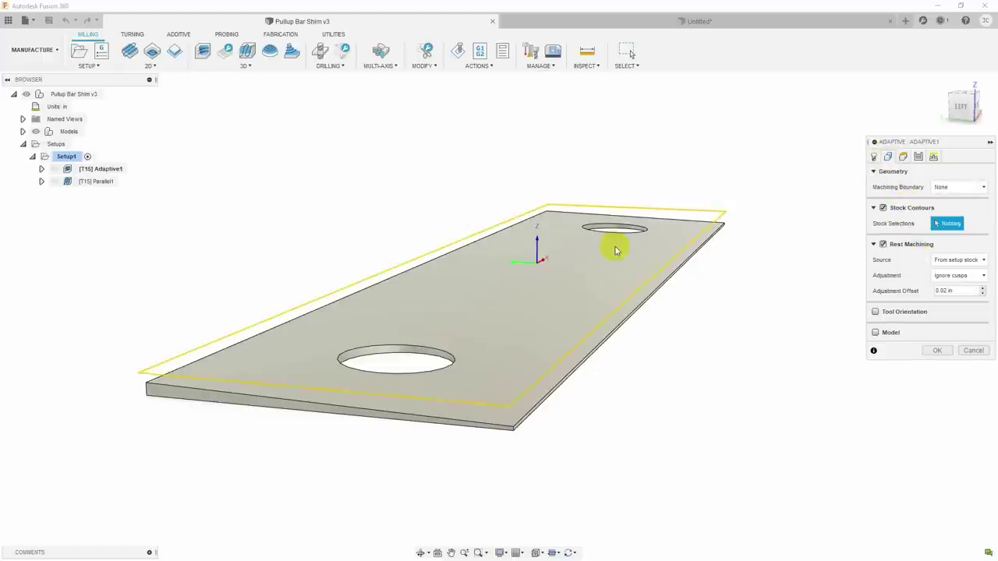
click(904, 157)
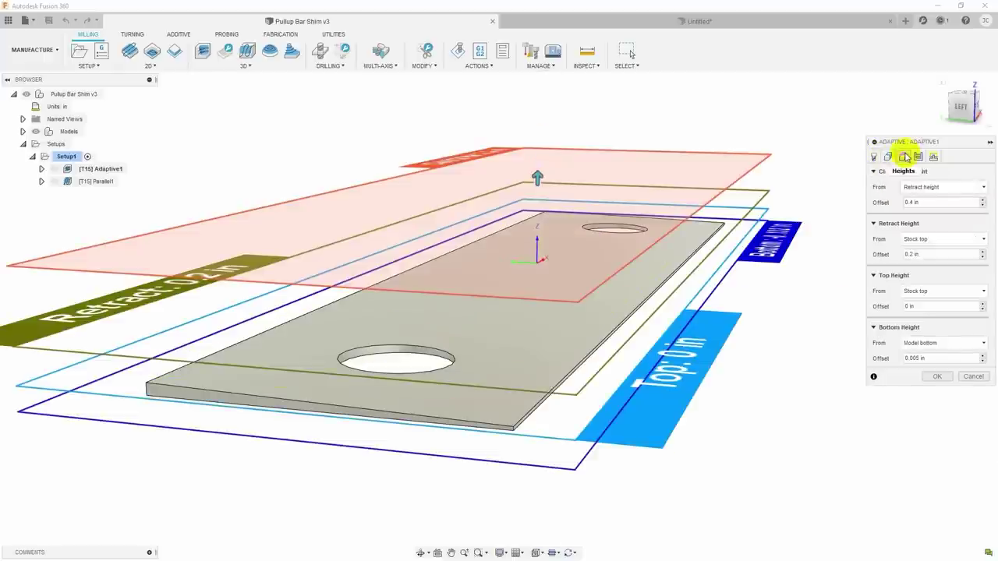